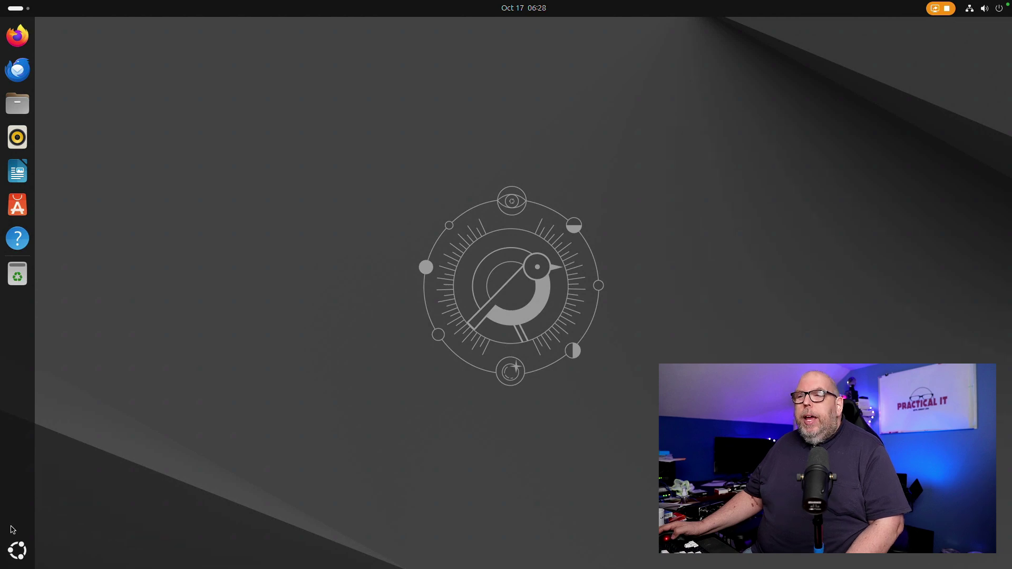
- Glance at the app grid and overview, then open Settings on the Appearance page
{"action": "left_click", "coordinate": [16, 558]}
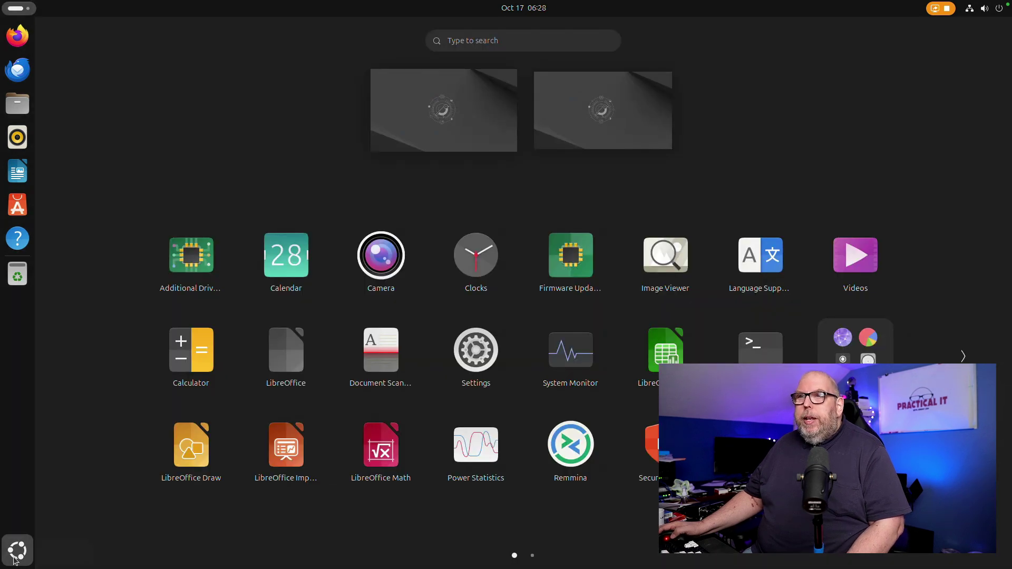
{"action": "left_click", "coordinate": [15, 557]}
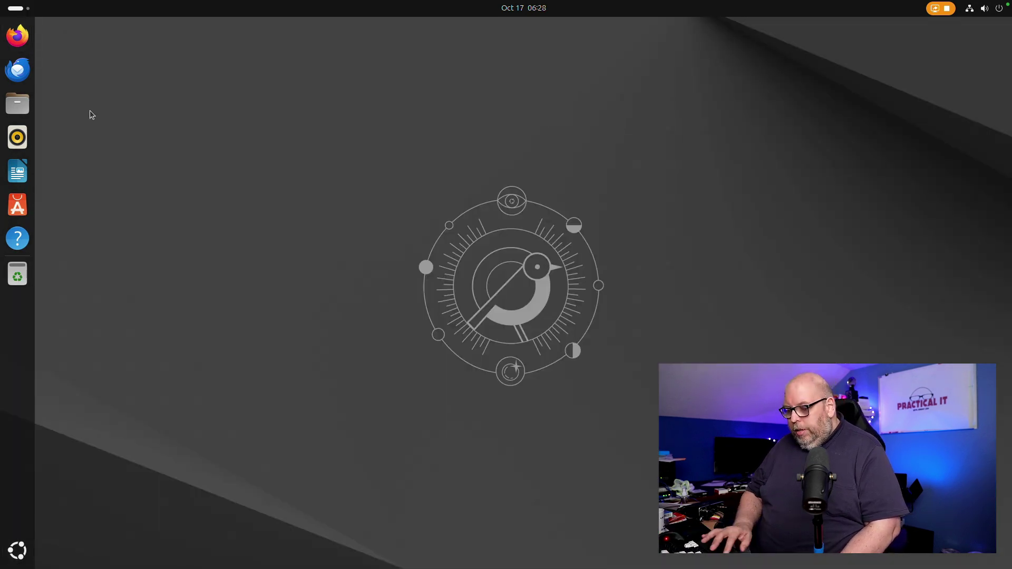
{"action": "key", "text": "super"}
{"action": "key", "text": "super"}
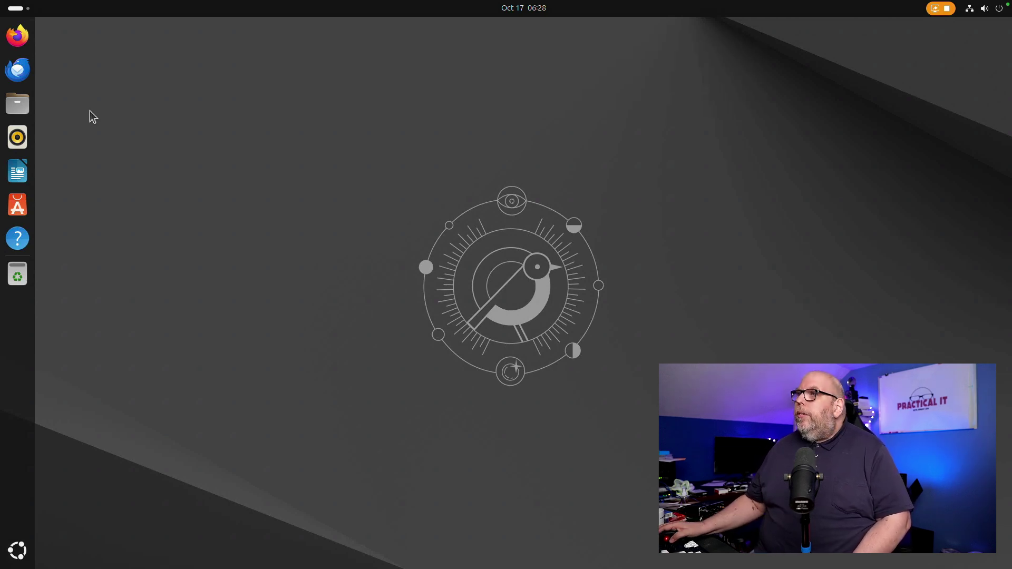
{"action": "left_click", "coordinate": [983, 8]}
{"action": "left_click", "coordinate": [843, 40]}
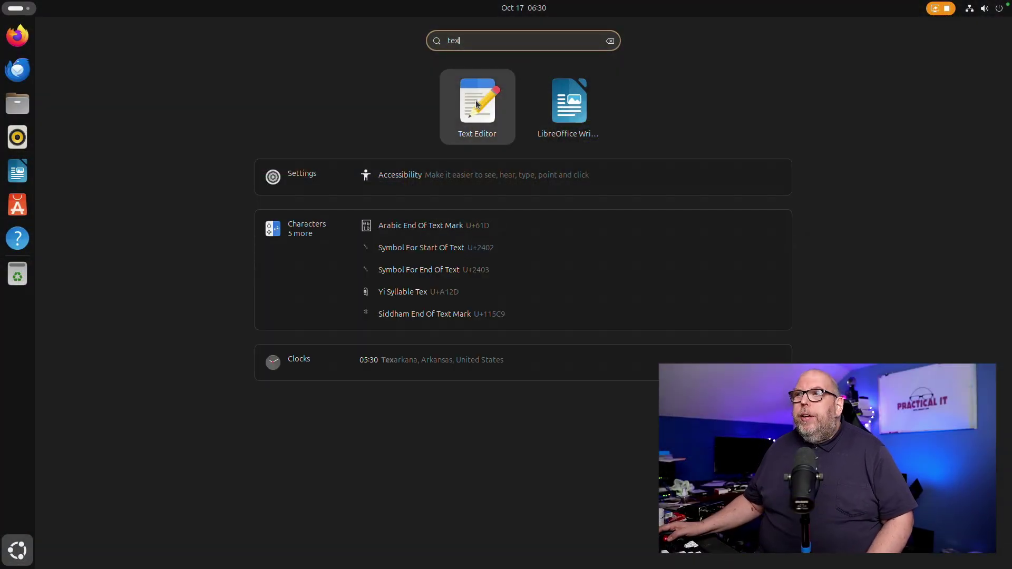
- Launch Text Editor and type 'lkjsdlsjaflkjsdflkj' into a new document
{"action": "left_click", "coordinate": [475, 104]}
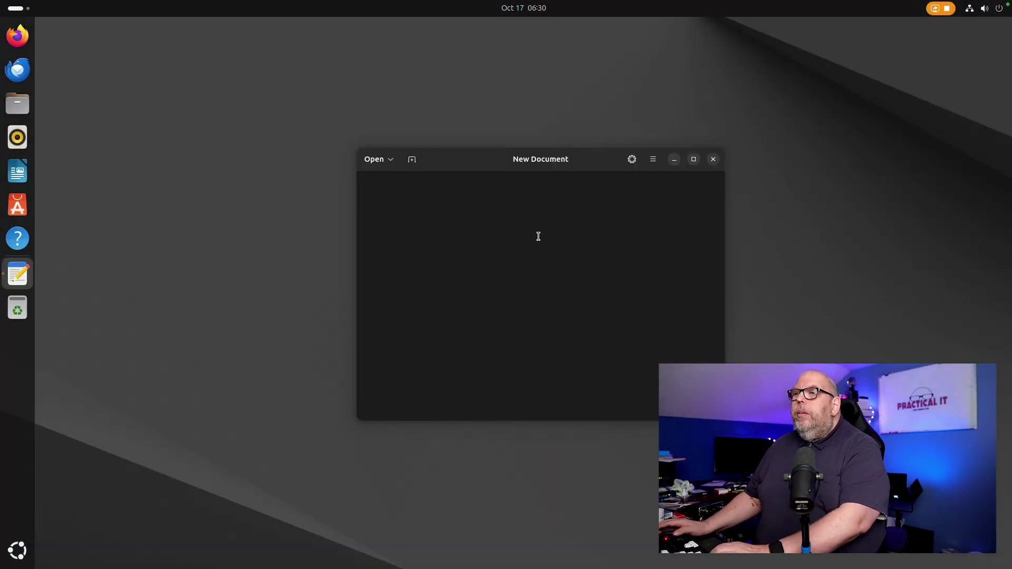
{"action": "type", "text": "lkjsdlsjaflkjsdflkj"}
{"action": "left_click", "coordinate": [652, 164]}
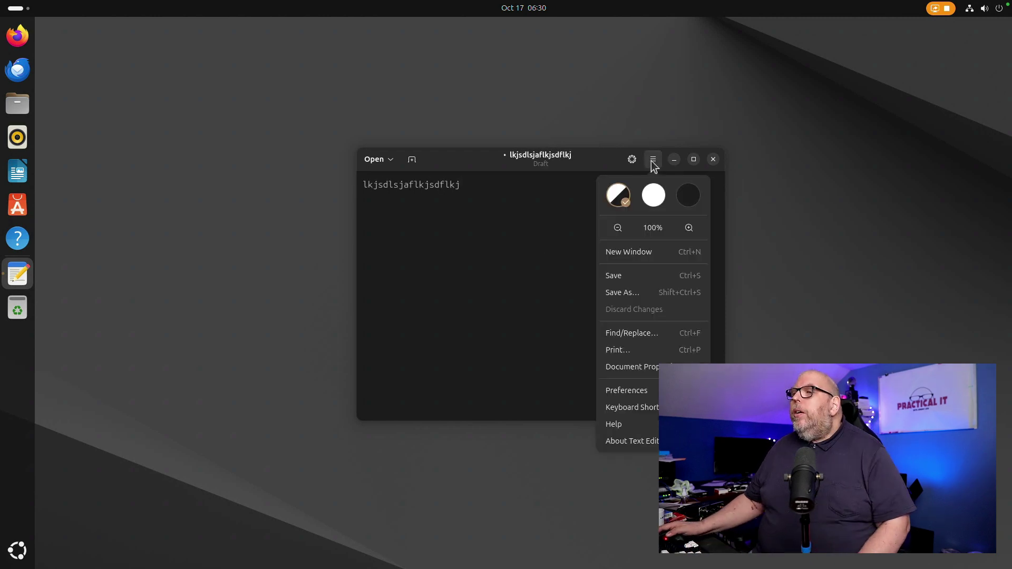
- Choose Save from the editor's menu to start saving the draft
{"action": "left_click", "coordinate": [623, 276]}
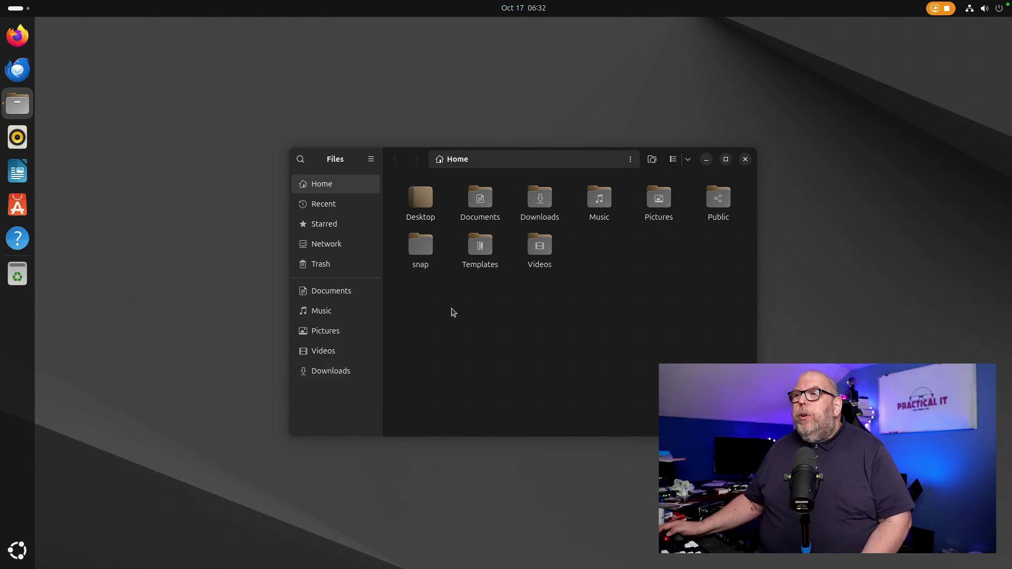
- Create a new folder named 'test-sounds' inside Music
{"action": "double_click", "coordinate": [599, 199]}
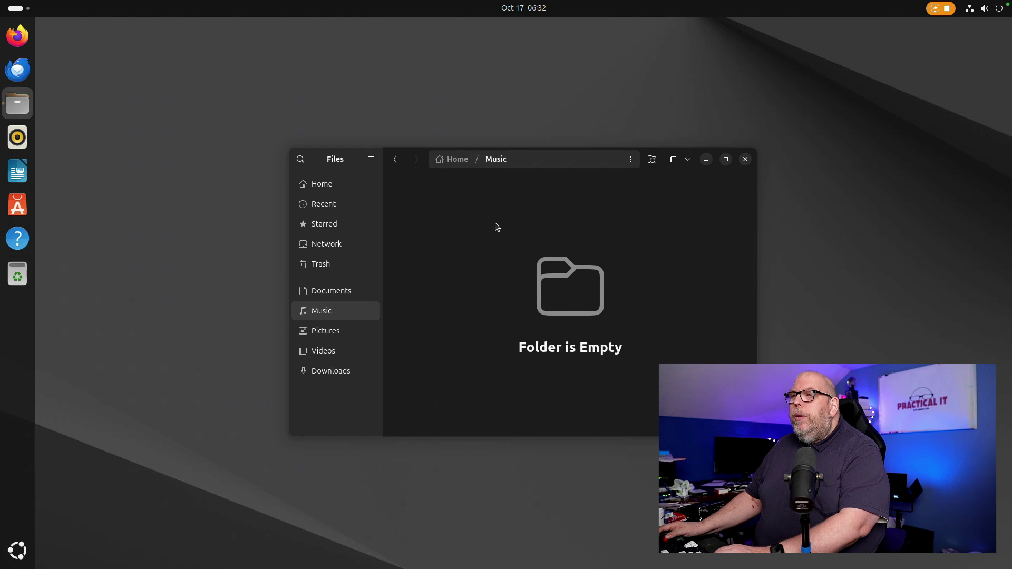
{"action": "right_click", "coordinate": [440, 209]}
{"action": "left_click", "coordinate": [474, 219]}
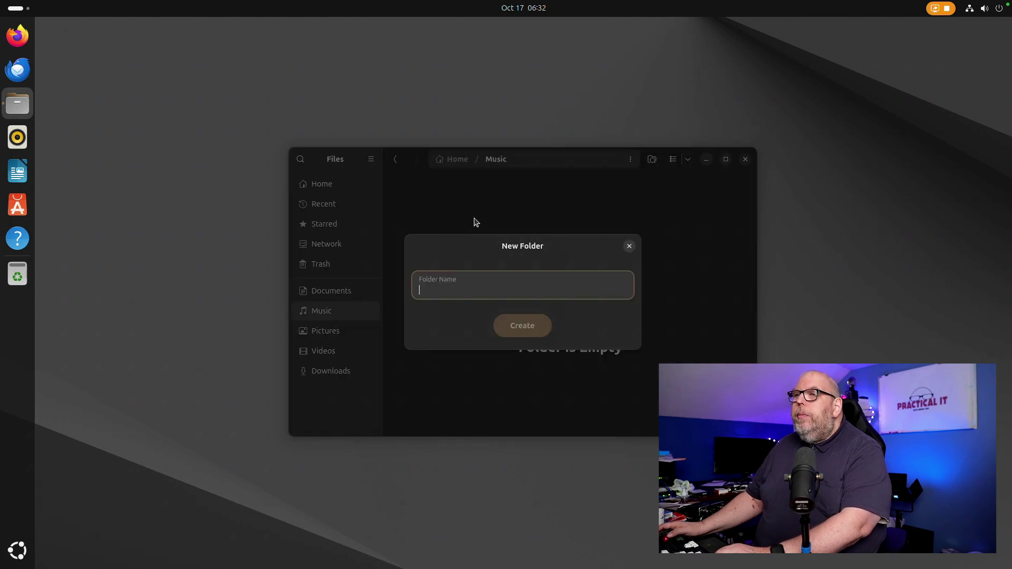
{"action": "type", "text": "test-sounds"}
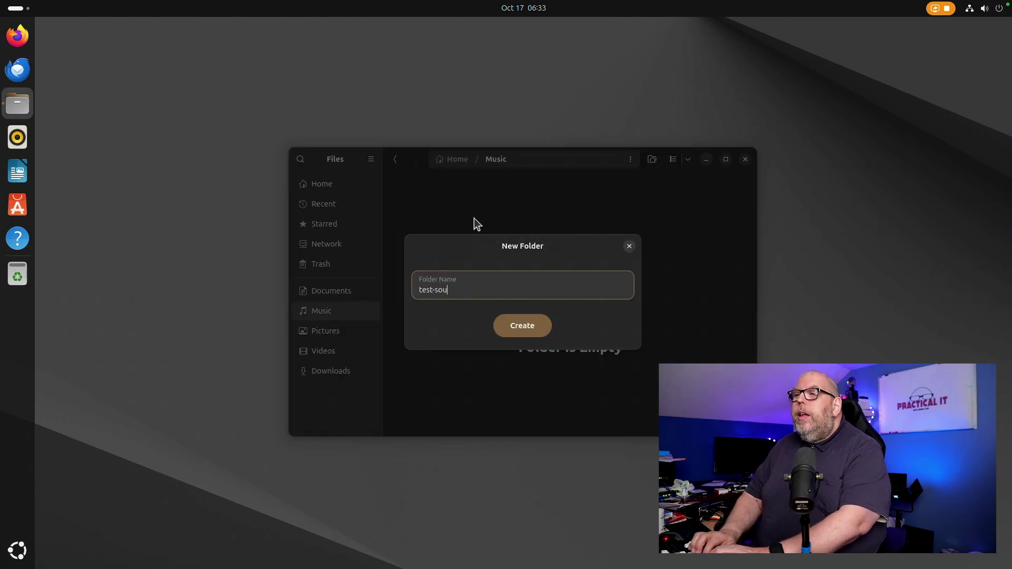
{"action": "key", "text": "Return"}
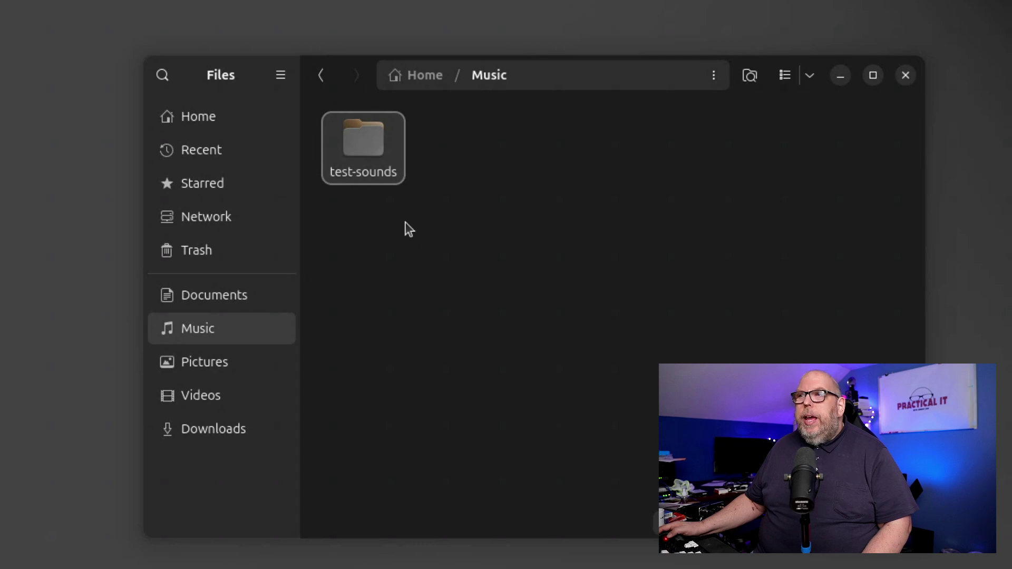
- Bookmark test-sounds in the sidebar, open it through the bookmark, then remove the bookmark
{"action": "left_click_drag", "start_coordinate": [365, 144], "coordinate": [199, 480]}
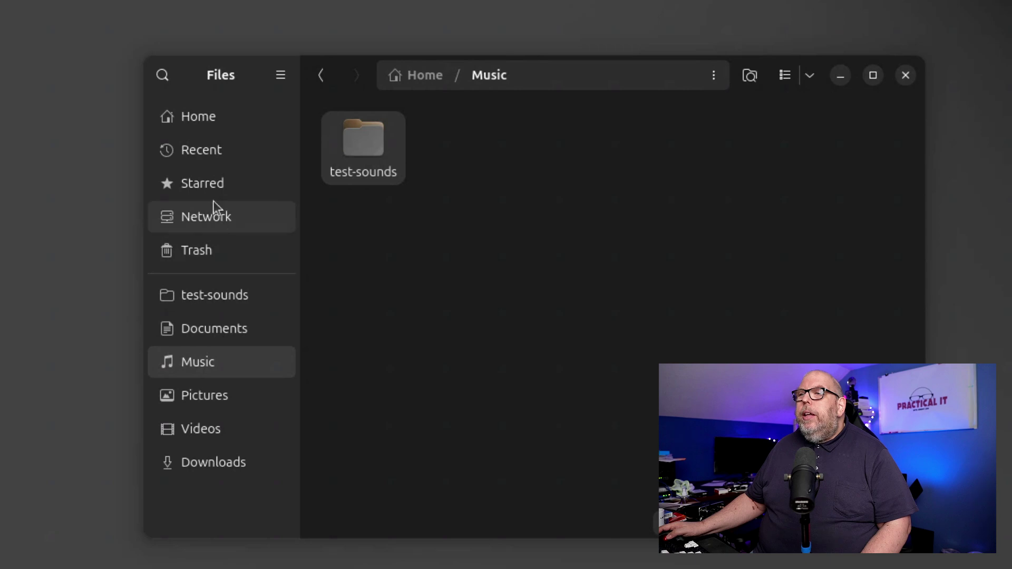
{"action": "left_click", "coordinate": [200, 121]}
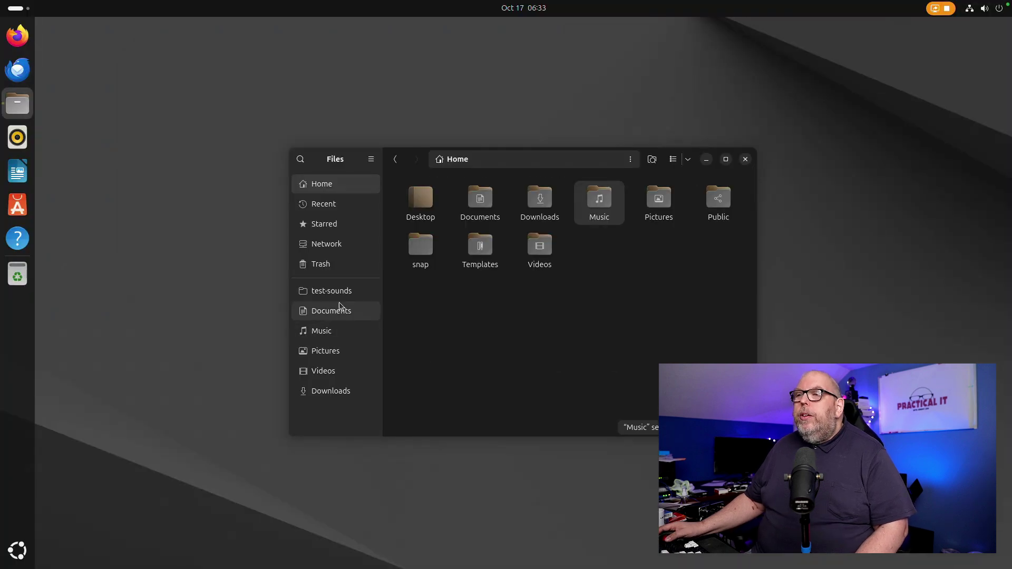
{"action": "left_click", "coordinate": [336, 295]}
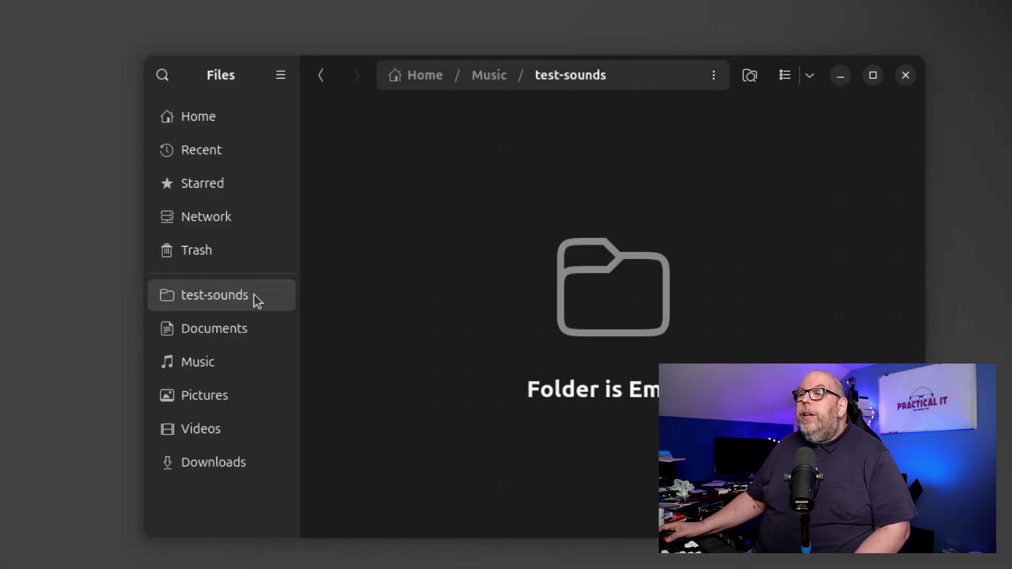
{"action": "right_click", "coordinate": [255, 301]}
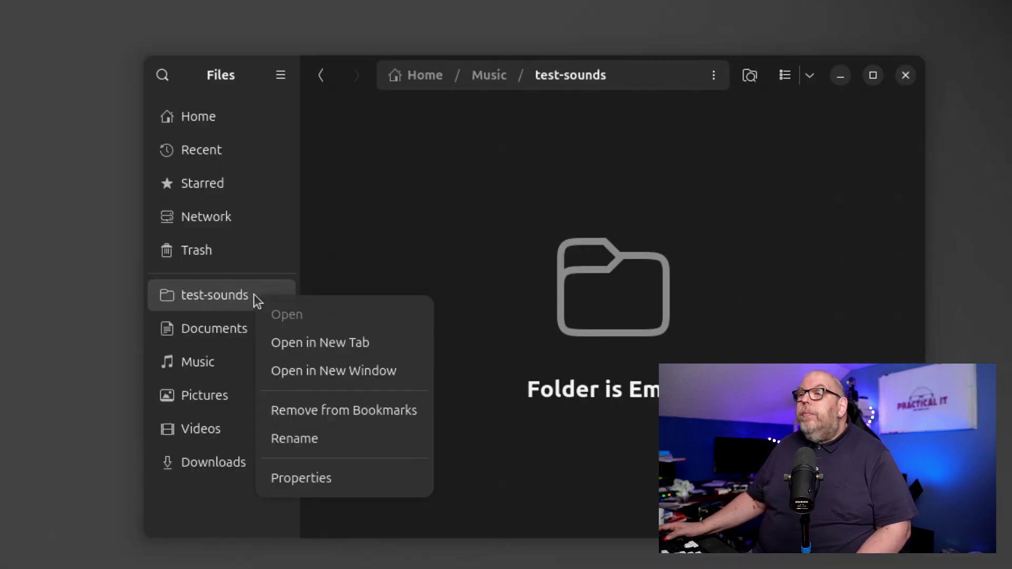
{"action": "left_click", "coordinate": [339, 418]}
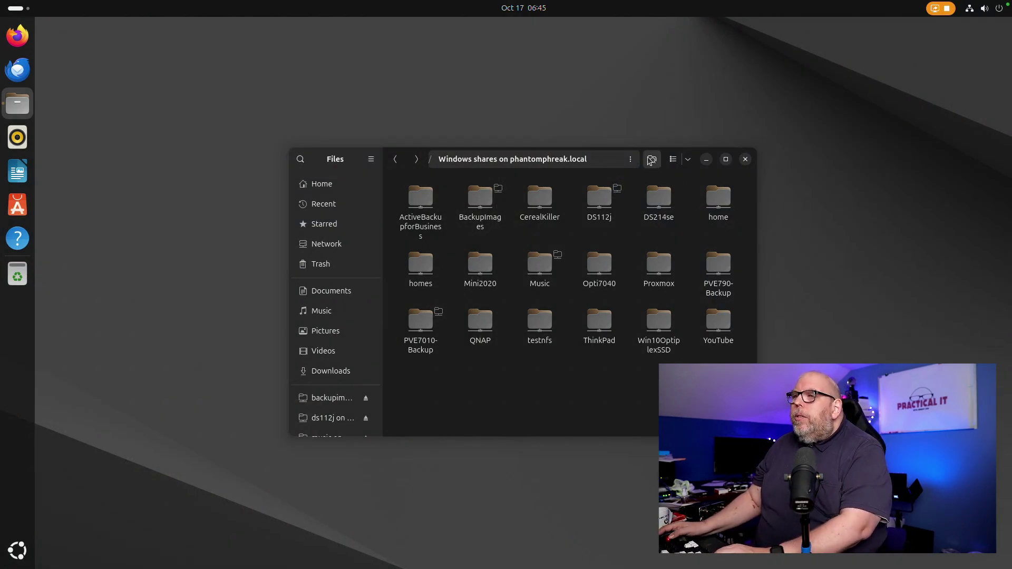
- Search the server's shares for '01', narrowing the list to PVE7010-Backup
{"action": "left_click", "coordinate": [651, 159]}
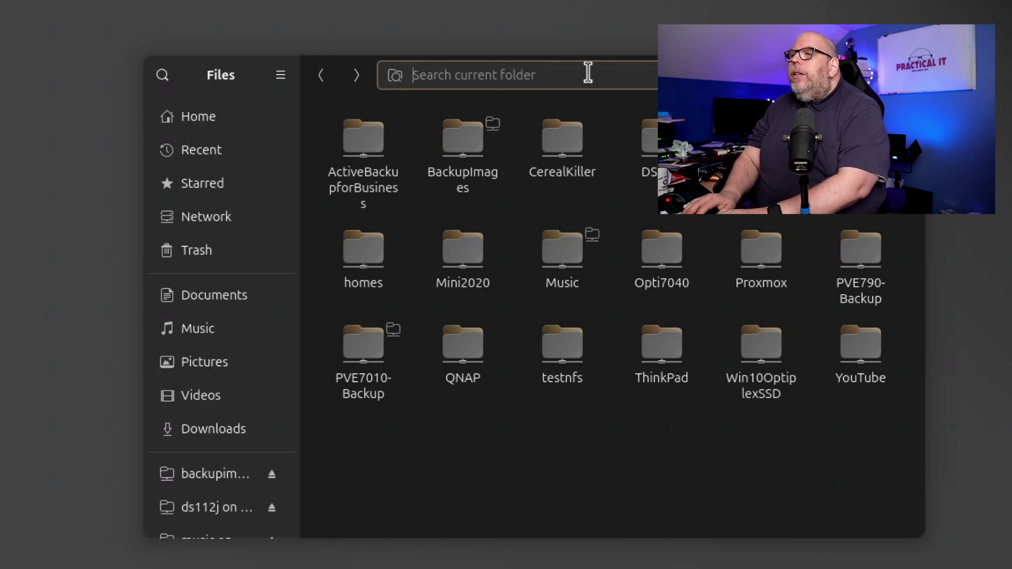
{"action": "type", "text": "01"}
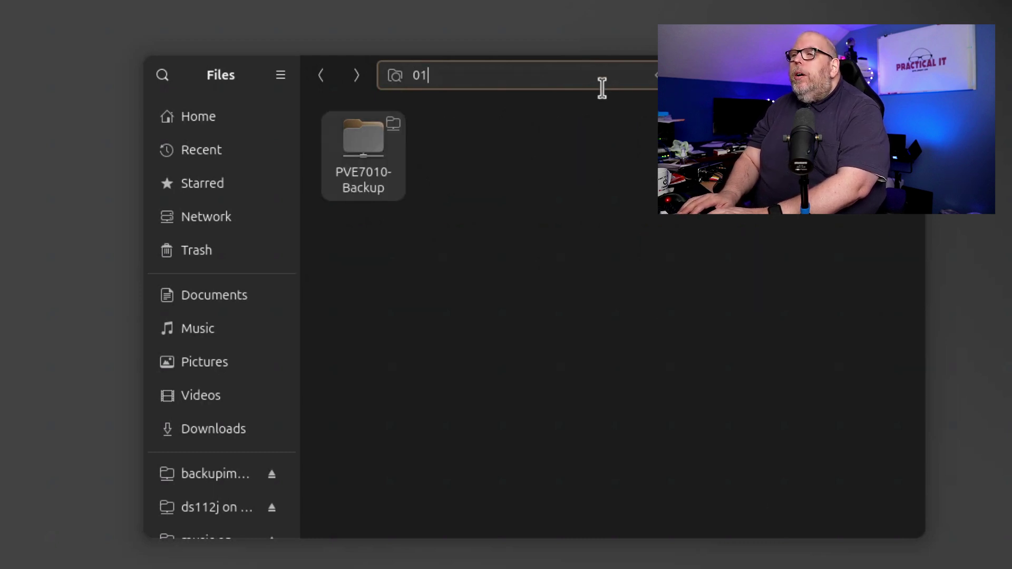
{"action": "type", "text": "_"}
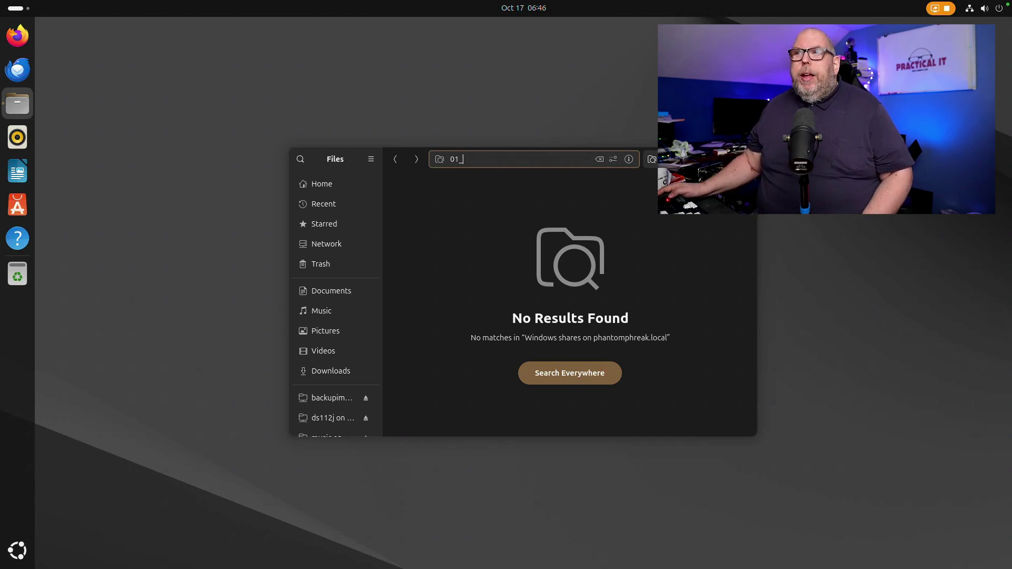
- Close Files, launch Disk Usage Analyzer by searching 'disk', and scan the Home Folder (19.3 MB)
{"action": "left_click", "coordinate": [744, 158]}
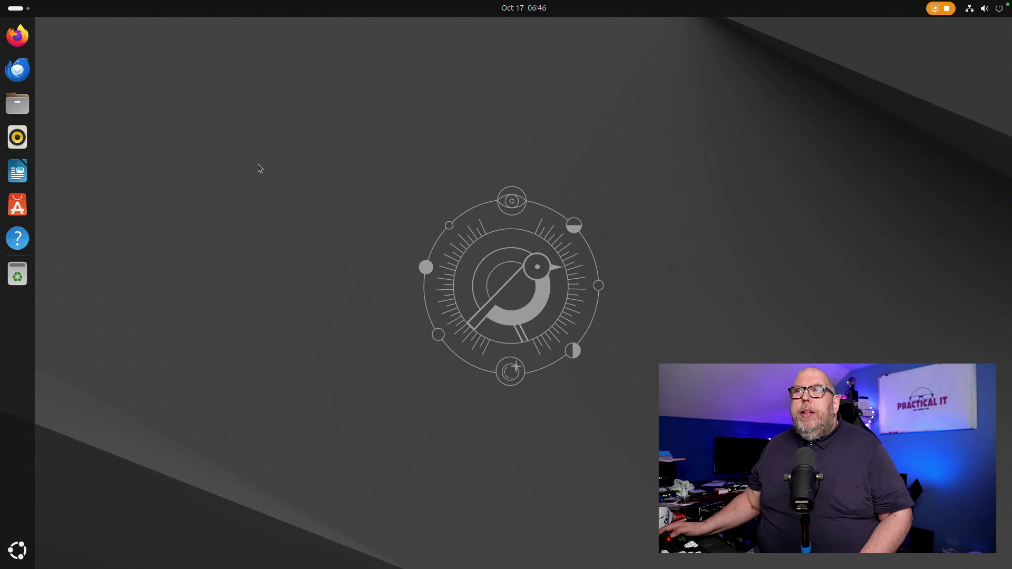
{"action": "left_click", "coordinate": [17, 550]}
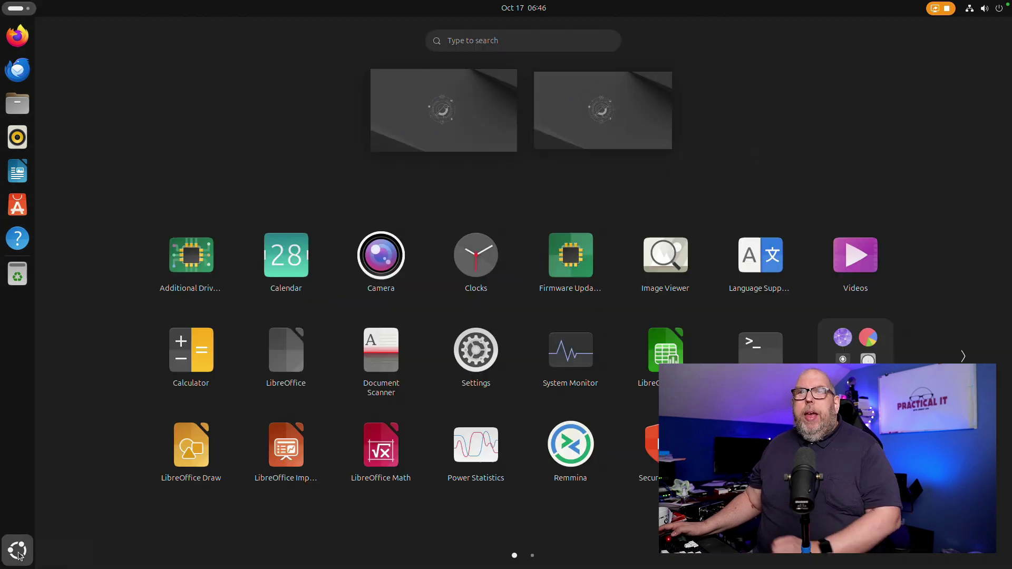
{"action": "type", "text": "disk"}
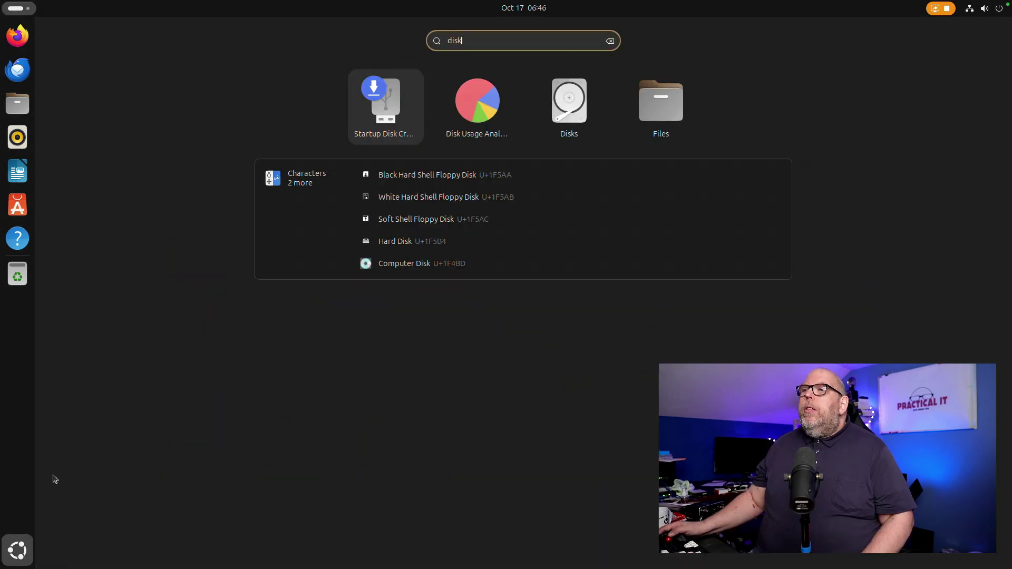
{"action": "left_click", "coordinate": [479, 83]}
{"action": "left_click_drag", "start_coordinate": [196, 30], "coordinate": [415, 116]}
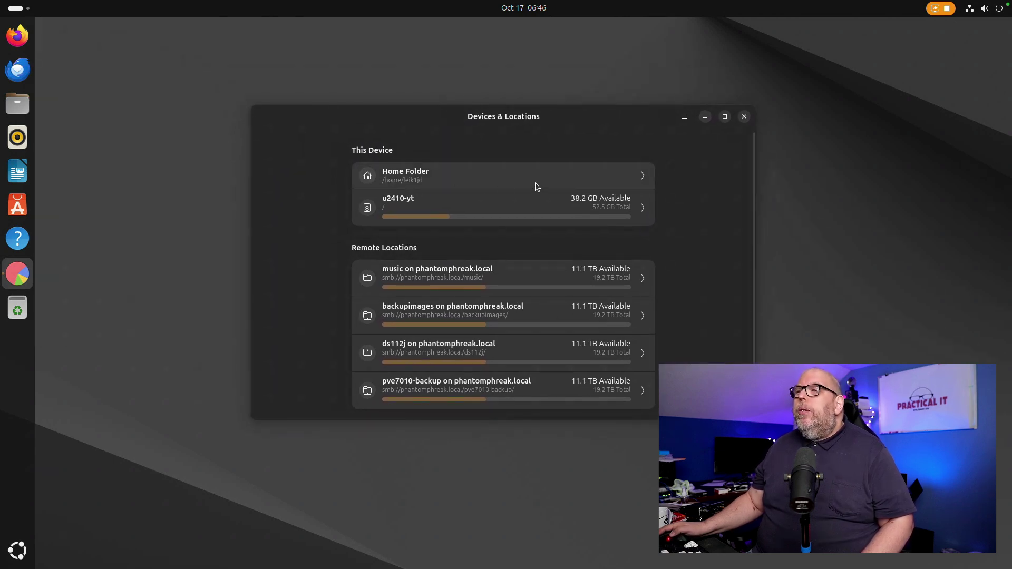
{"action": "left_click", "coordinate": [641, 174]}
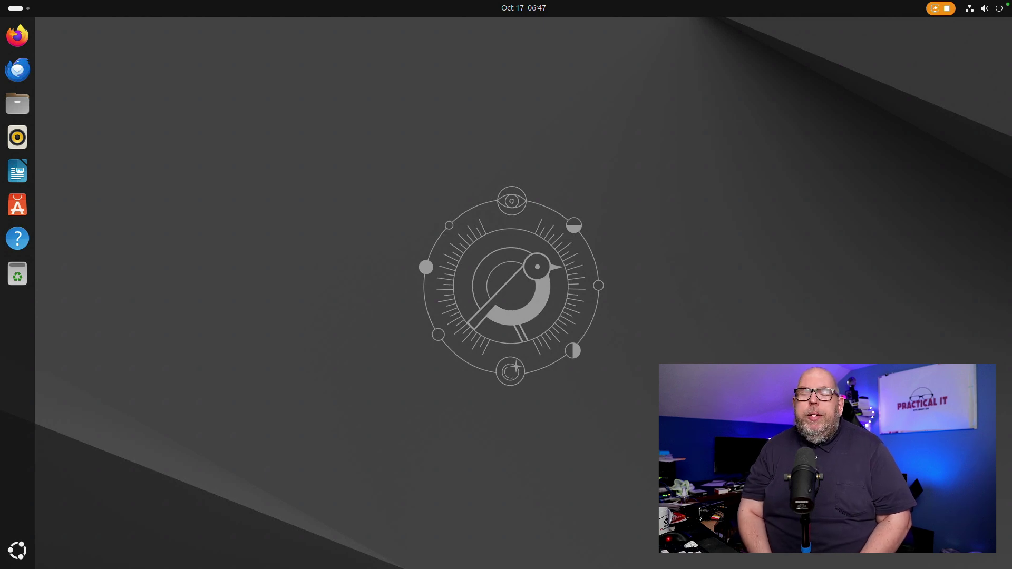
- In Settings' Pointing and Clicking options, turn on Activate Windows on Hover
{"action": "left_click", "coordinate": [980, 10]}
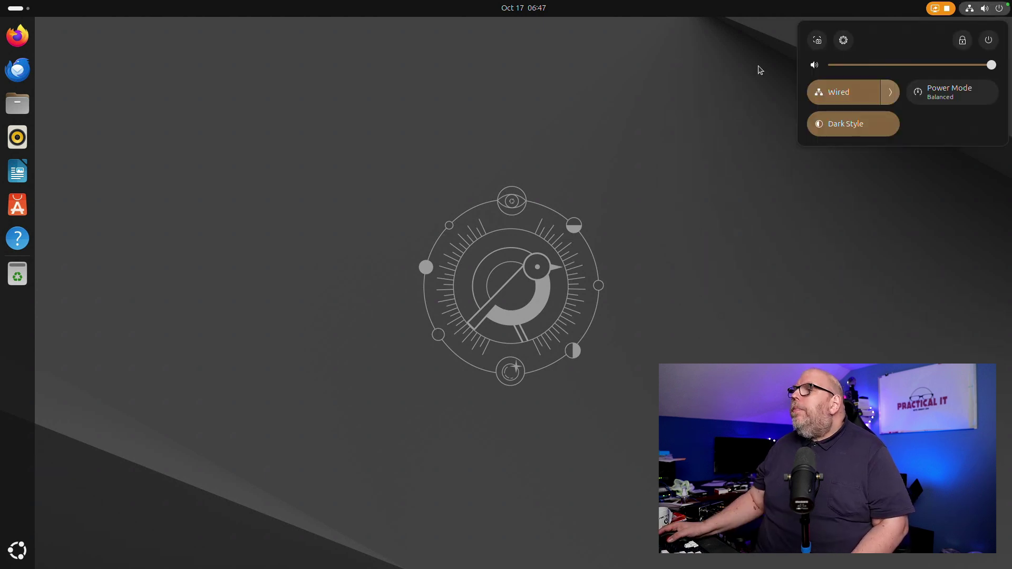
{"action": "left_click", "coordinate": [843, 41]}
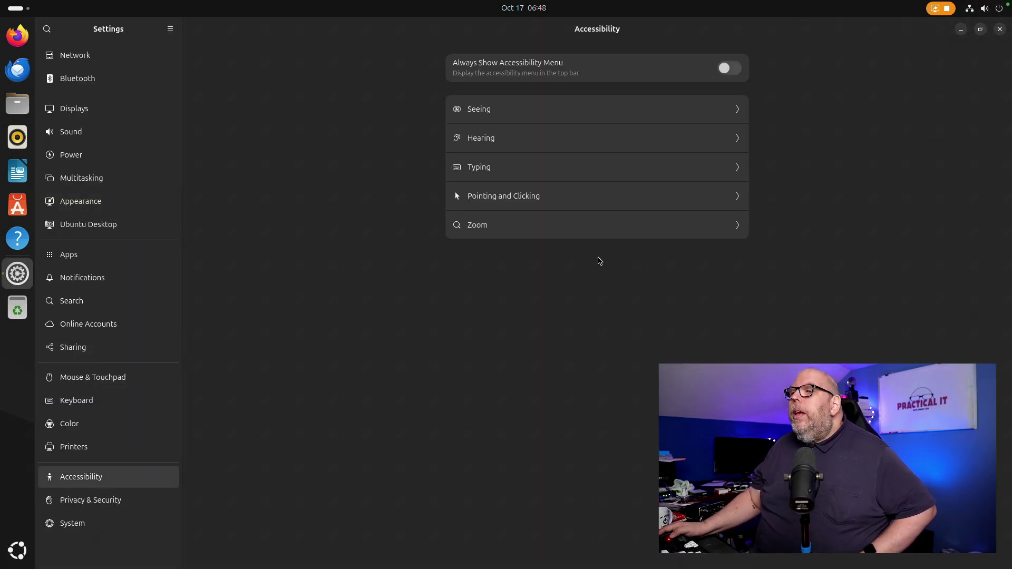
{"action": "left_click", "coordinate": [519, 207]}
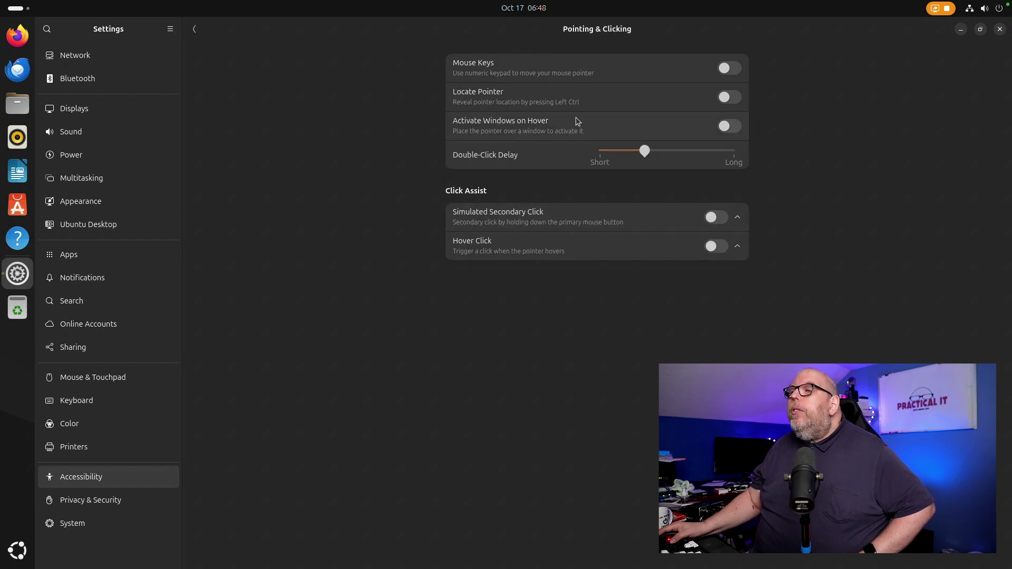
{"action": "left_click", "coordinate": [735, 131]}
- Try hover activation alongside a Files window, then maximize Settings on the Power page
{"action": "key", "text": "super+e"}
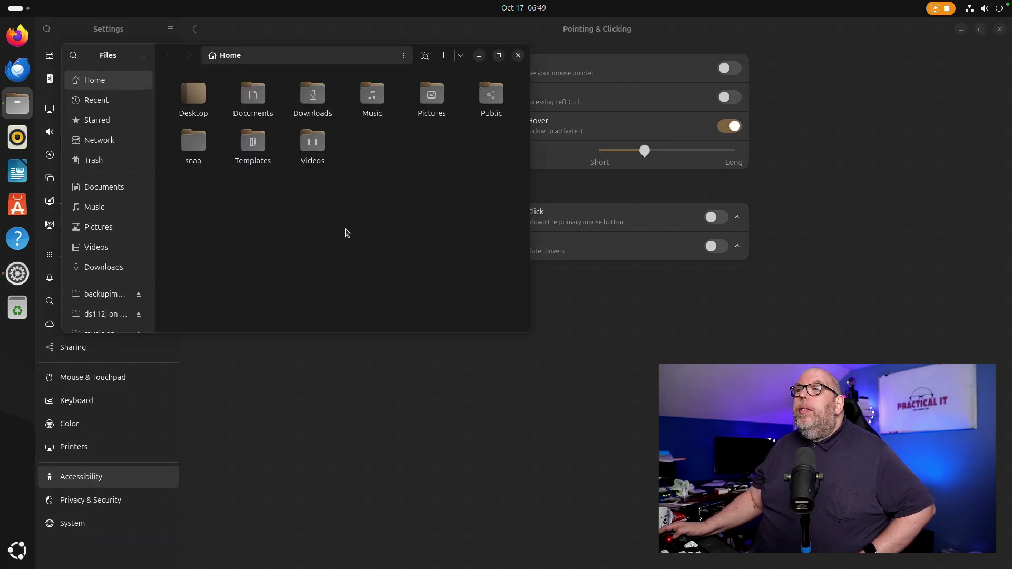
{"action": "left_click_drag", "start_coordinate": [166, 55], "coordinate": [230, 95]}
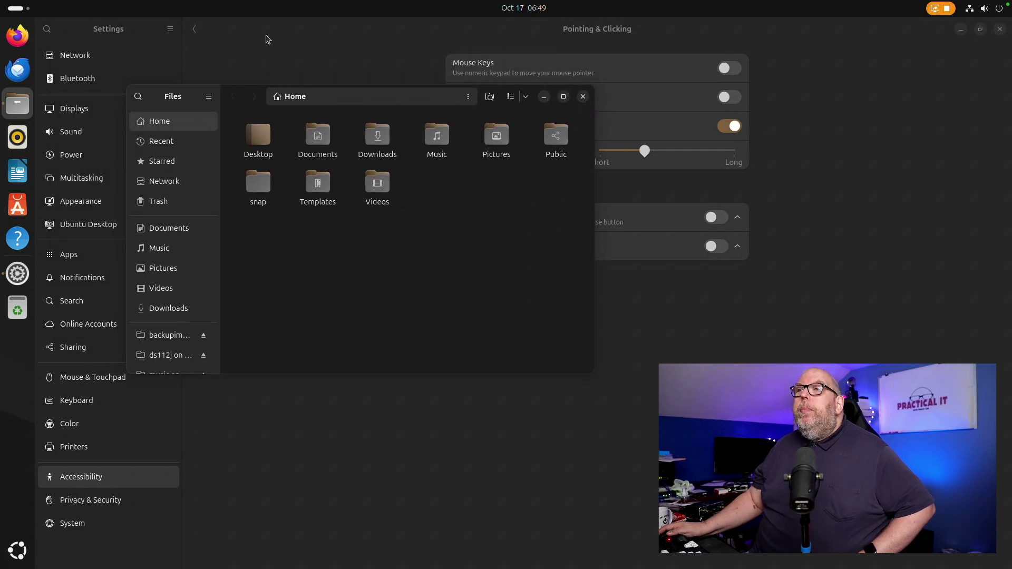
{"action": "mouse_move", "coordinate": [270, 36]}
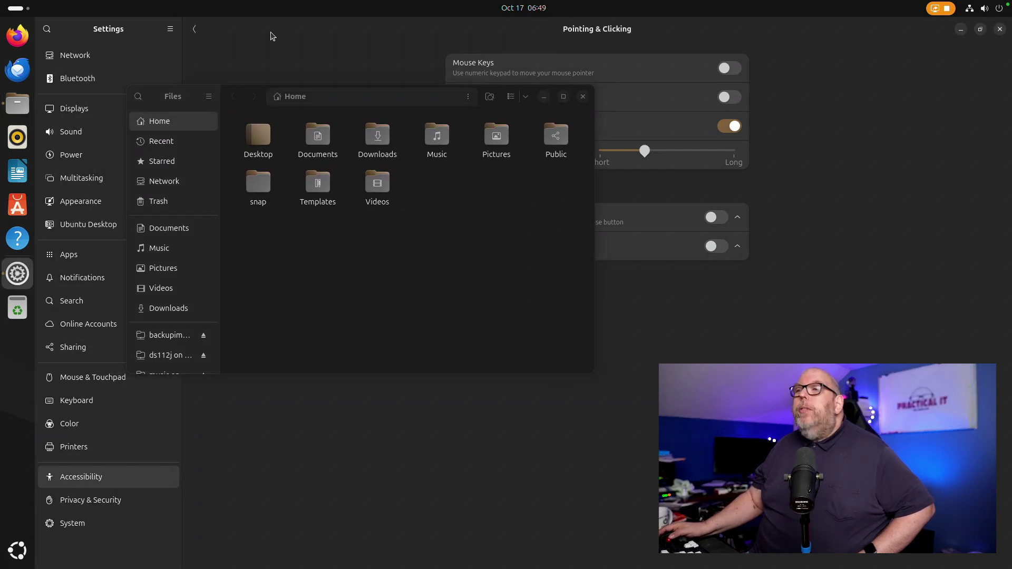
{"action": "left_click_drag", "start_coordinate": [270, 36], "coordinate": [337, 54]}
{"action": "left_click", "coordinate": [332, 51]}
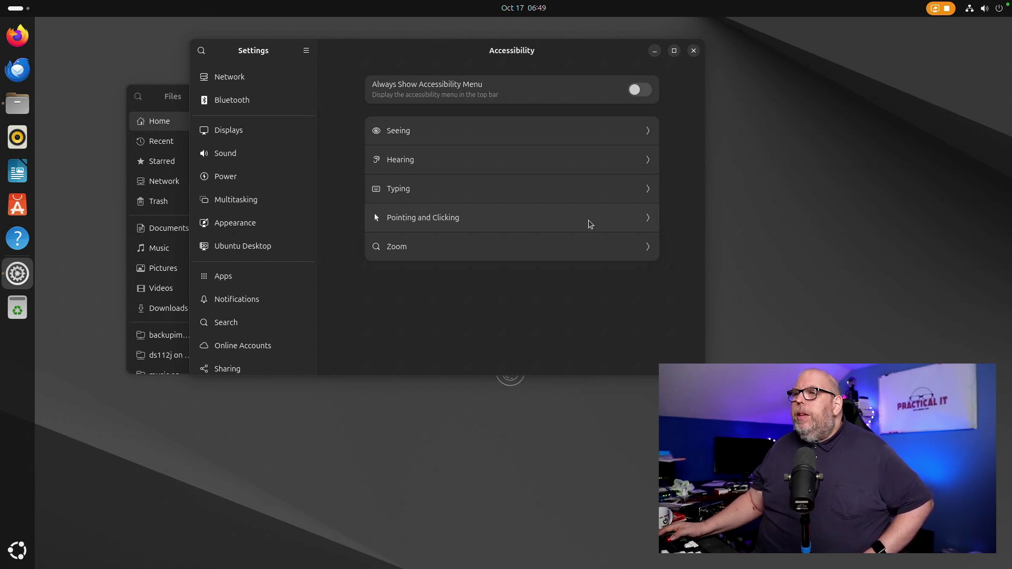
{"action": "left_click", "coordinate": [588, 223]}
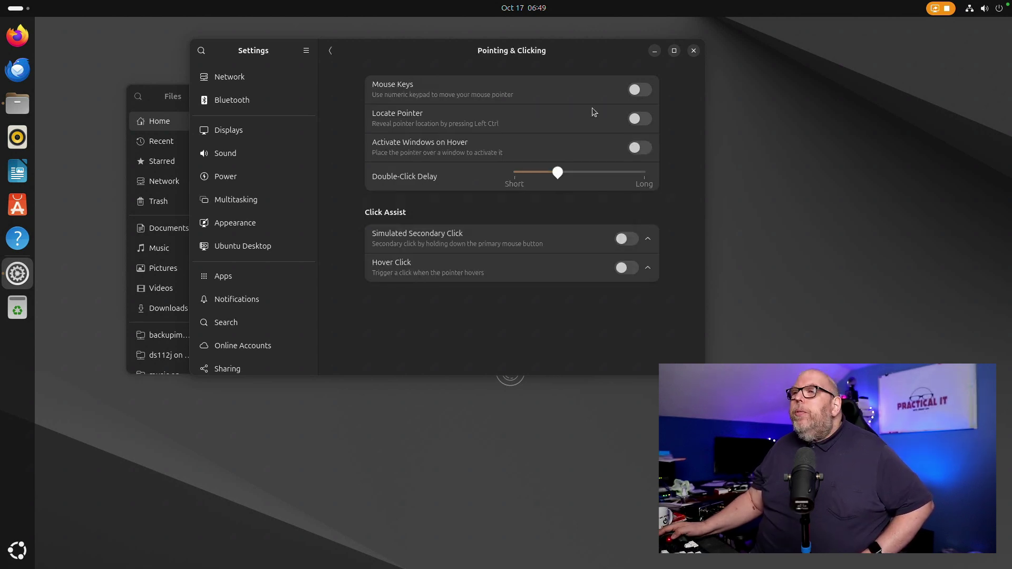
{"action": "left_click", "coordinate": [674, 50]}
{"action": "left_click", "coordinate": [71, 156]}
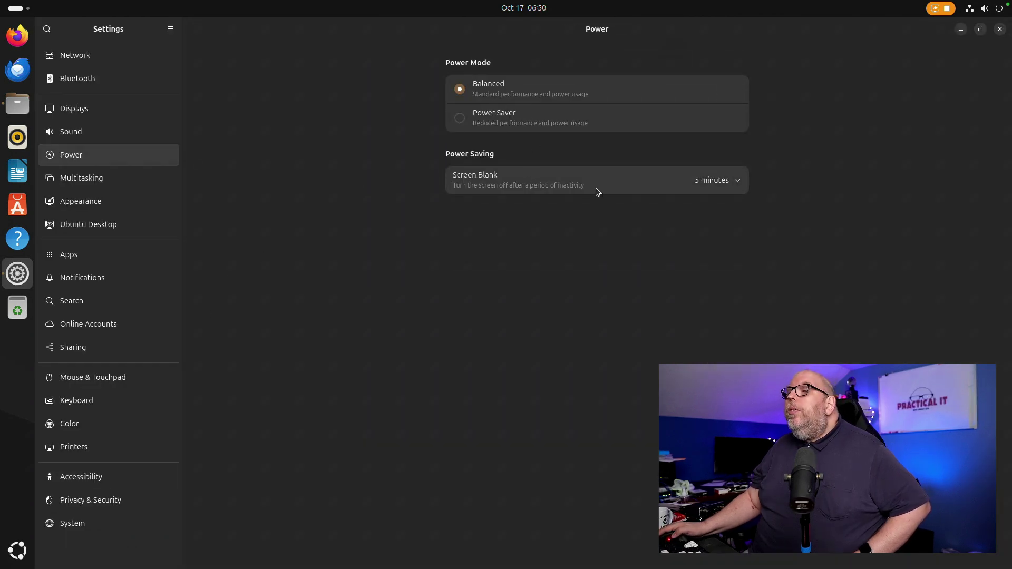
- Review the Screen Blank delay choices, then view the Online Accounts page
{"action": "left_click", "coordinate": [737, 181]}
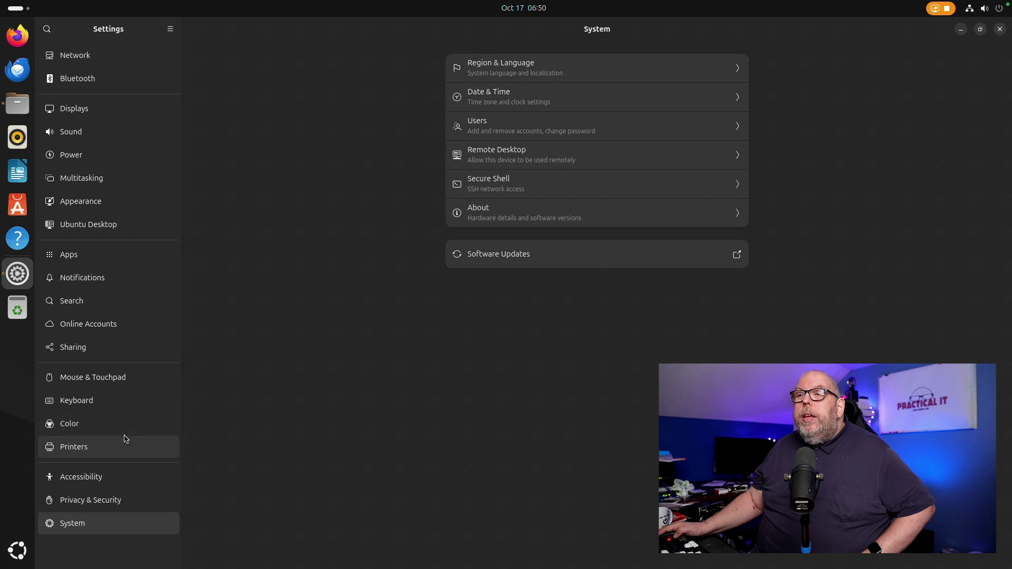
{"action": "left_click", "coordinate": [95, 324]}
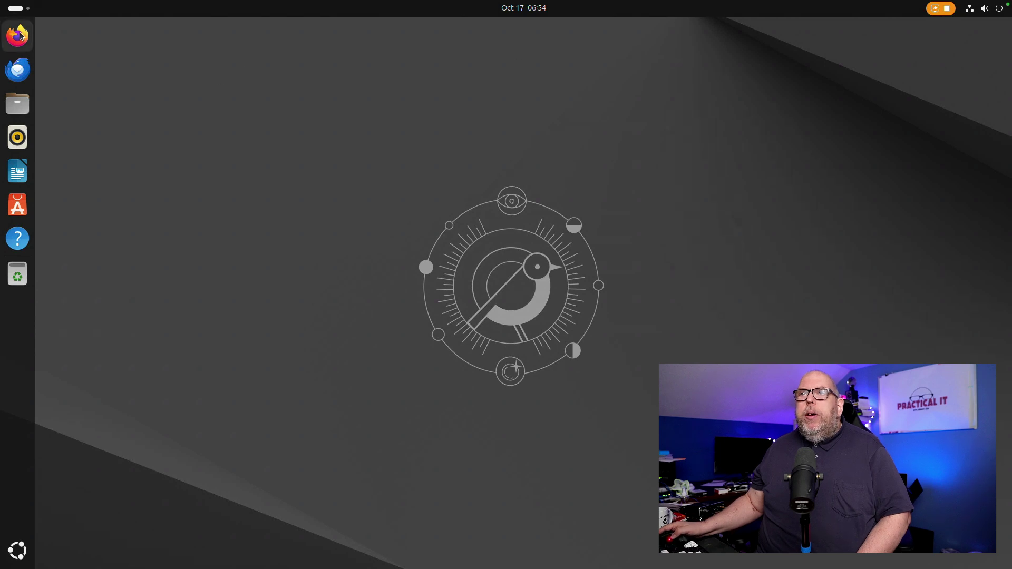
- Open Firefox's App Center page (131.0.3-1, 285.32 MB) from its dock icon's App Details
{"action": "right_click", "coordinate": [20, 35]}
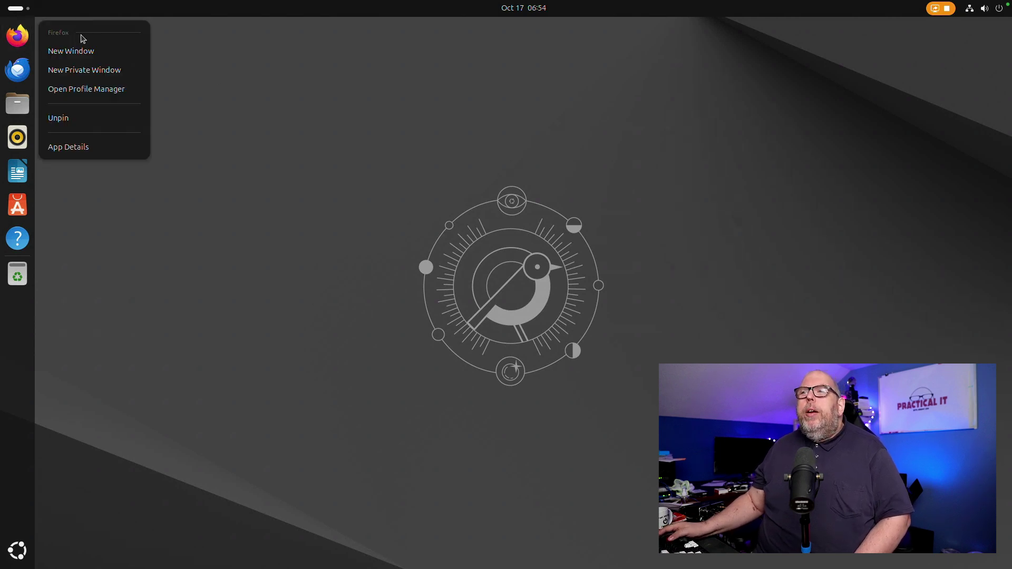
{"action": "left_click", "coordinate": [72, 149]}
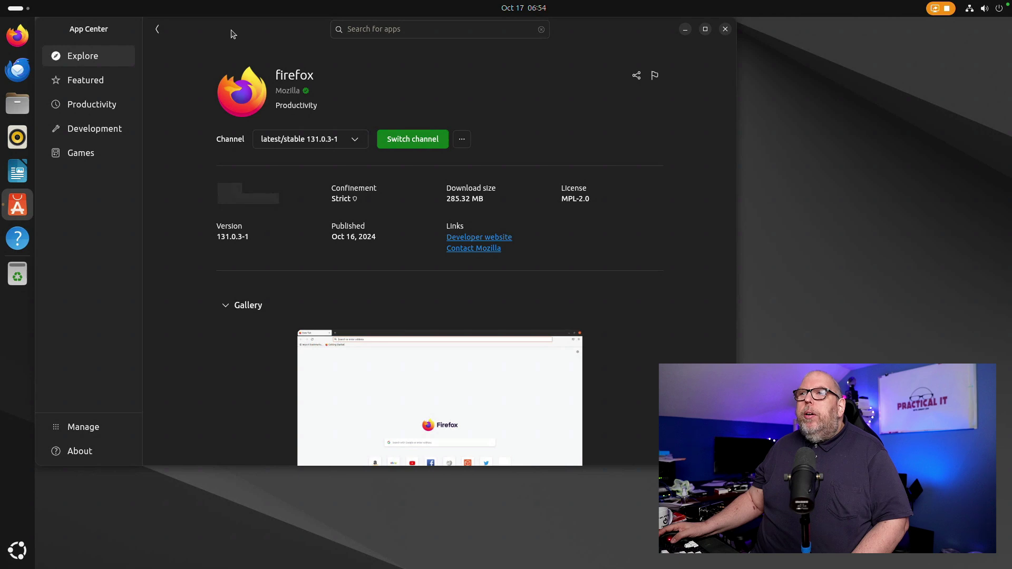
{"action": "left_click_drag", "start_coordinate": [237, 34], "coordinate": [383, 44]}
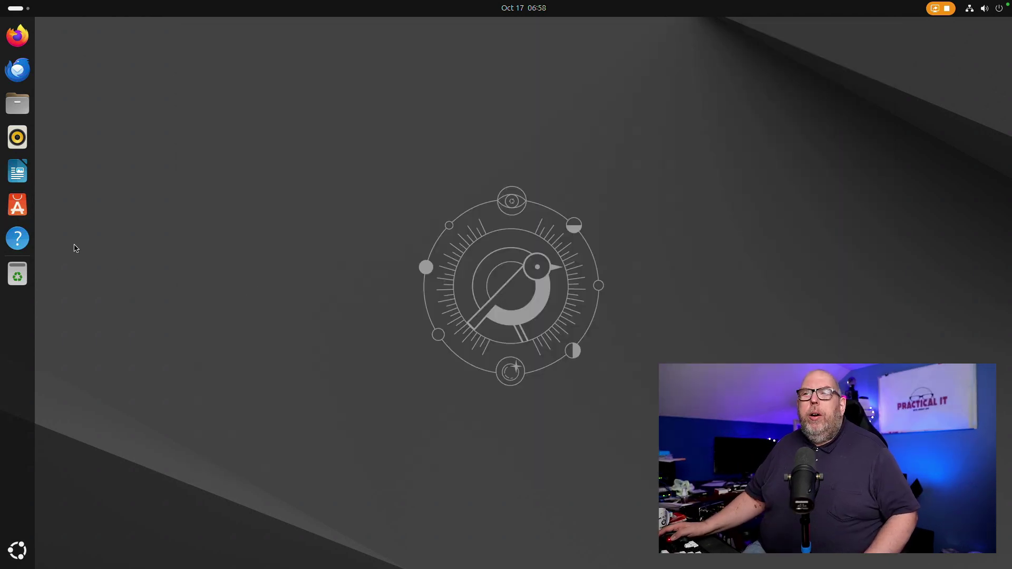
- Open App Center, scroll Explore, view Art and Design, then list installed snaps under Manage
{"action": "left_click", "coordinate": [21, 210]}
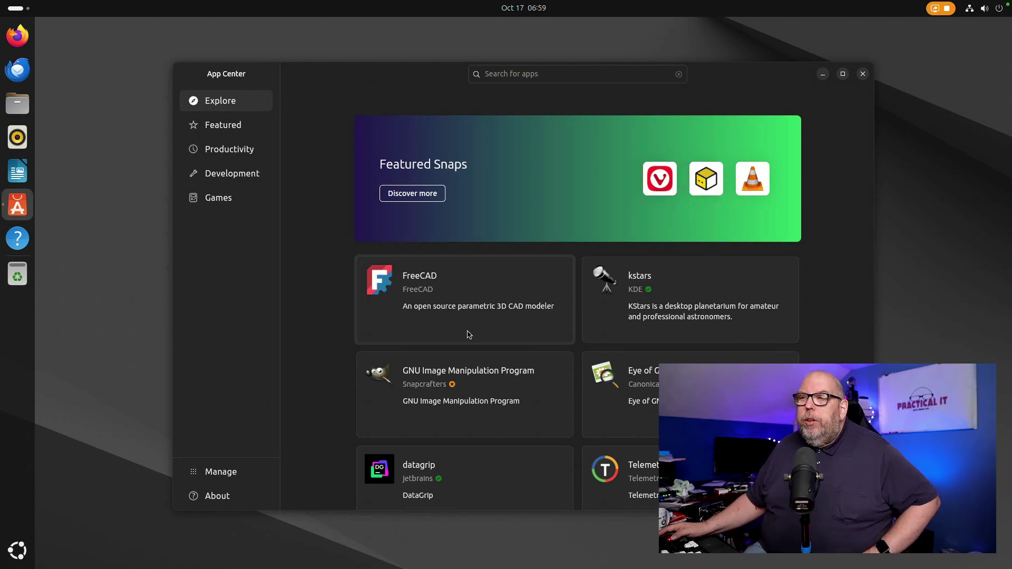
{"action": "scroll", "coordinate": [345, 315], "scroll_direction": "down", "scroll_amount": 3}
{"action": "scroll", "coordinate": [345, 315], "scroll_direction": "down", "scroll_amount": 10}
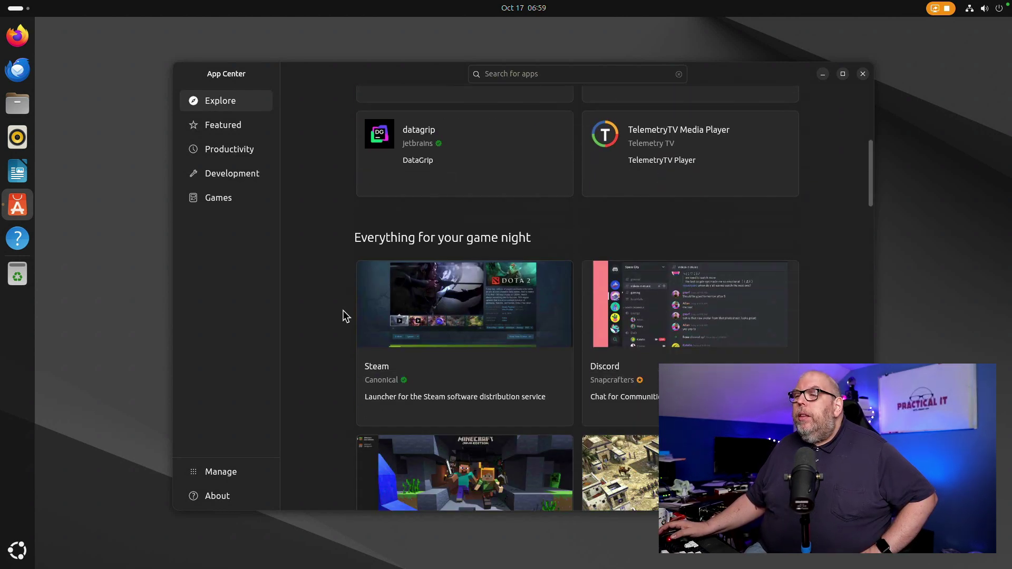
{"action": "scroll", "coordinate": [342, 315], "scroll_direction": "down", "scroll_amount": 10}
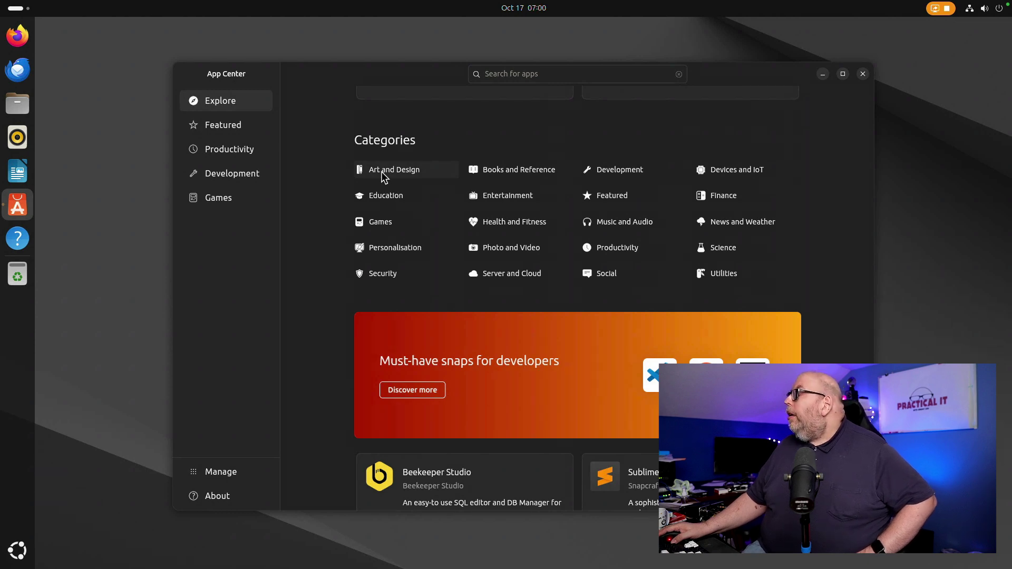
{"action": "left_click", "coordinate": [384, 171]}
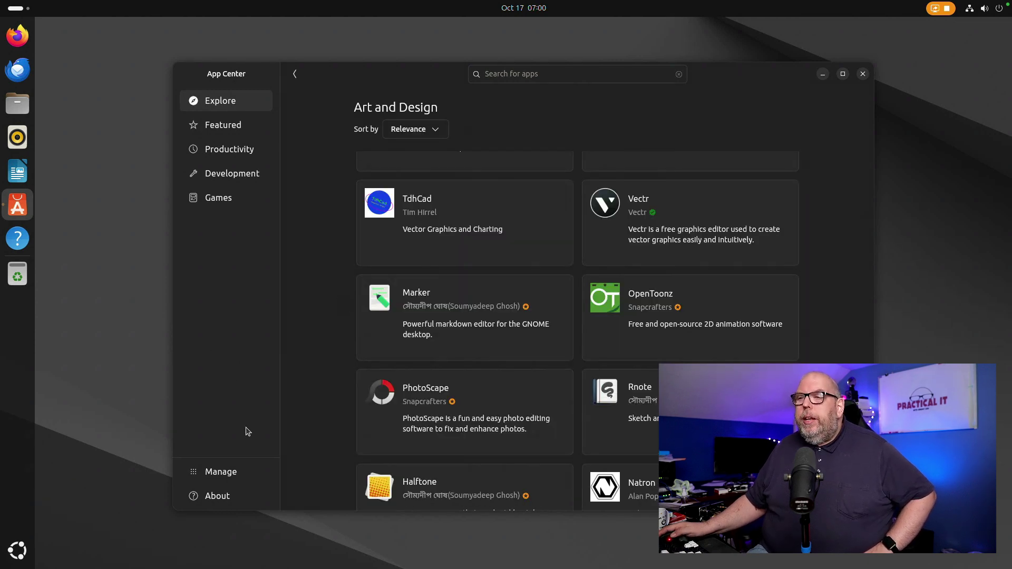
{"action": "left_click", "coordinate": [227, 479]}
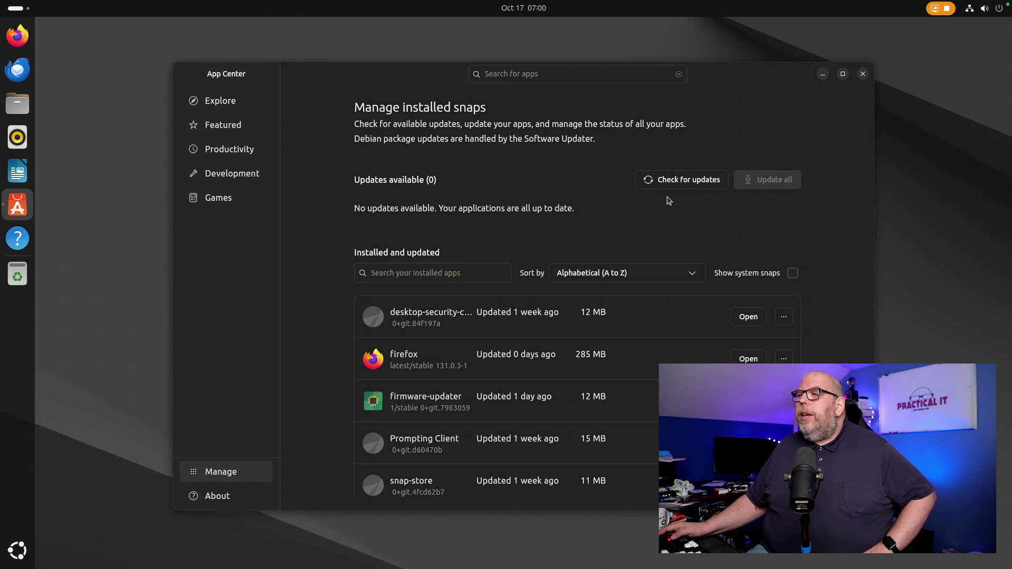
- Check installed snaps for updates, then view App Center's About page showing version 1.0.0
{"action": "left_click", "coordinate": [678, 183]}
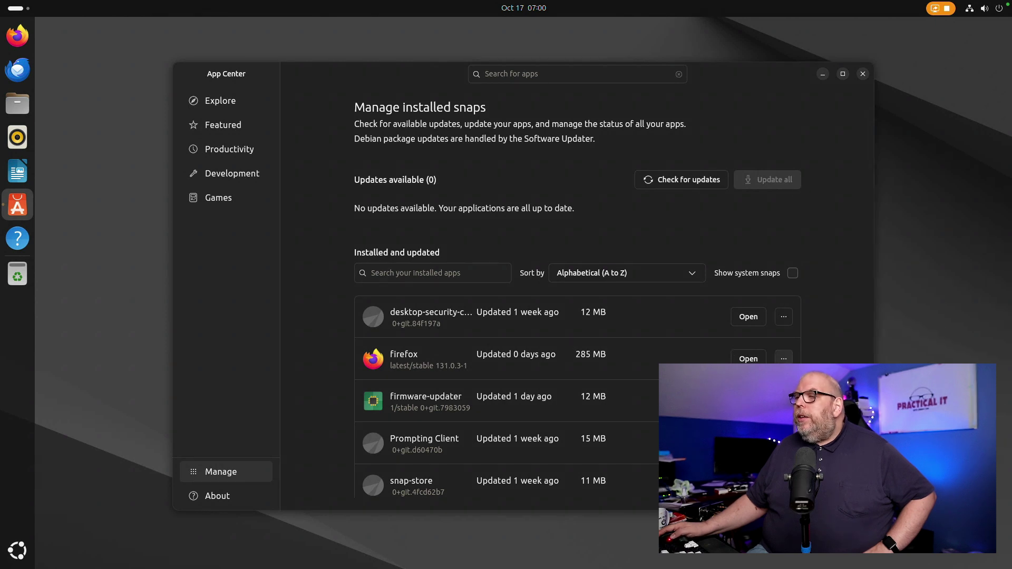
{"action": "scroll", "coordinate": [577, 316], "scroll_direction": "down", "scroll_amount": 3}
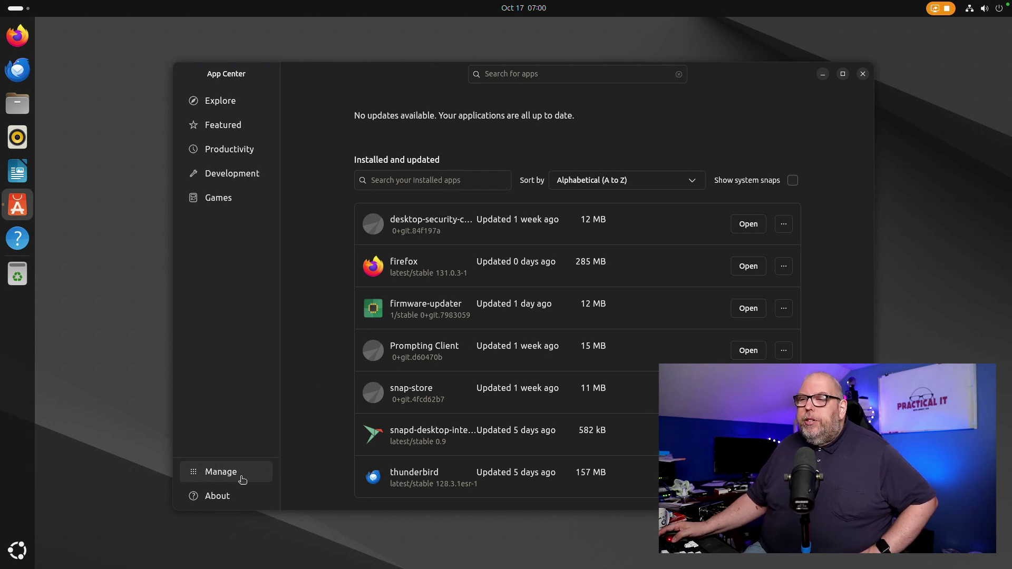
{"action": "left_click", "coordinate": [234, 496]}
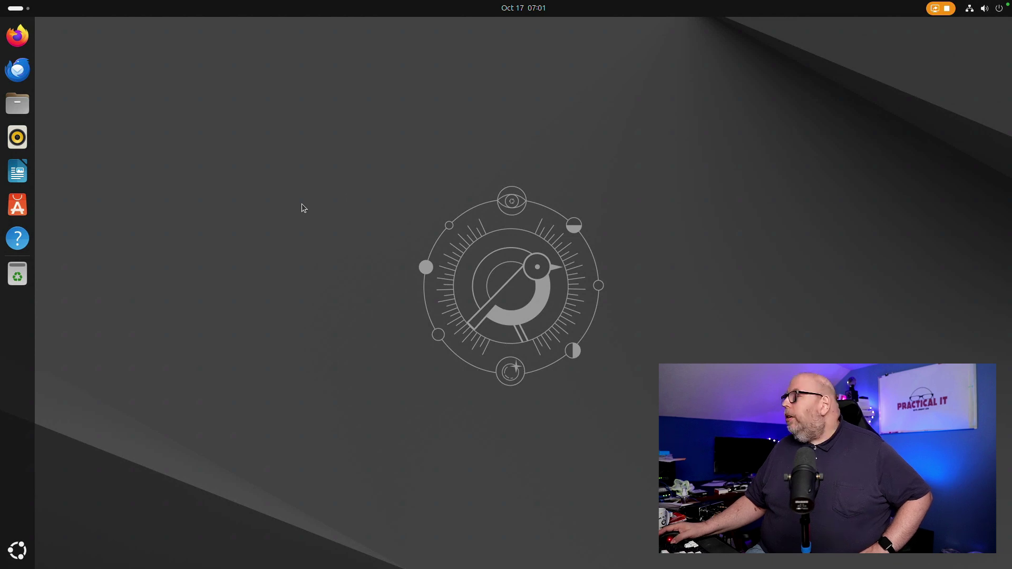
- Try the brown 20 YEARS Ubuntu wallpaper as the desktop background
{"action": "right_click", "coordinate": [301, 206]}
{"action": "left_click", "coordinate": [396, 354]}
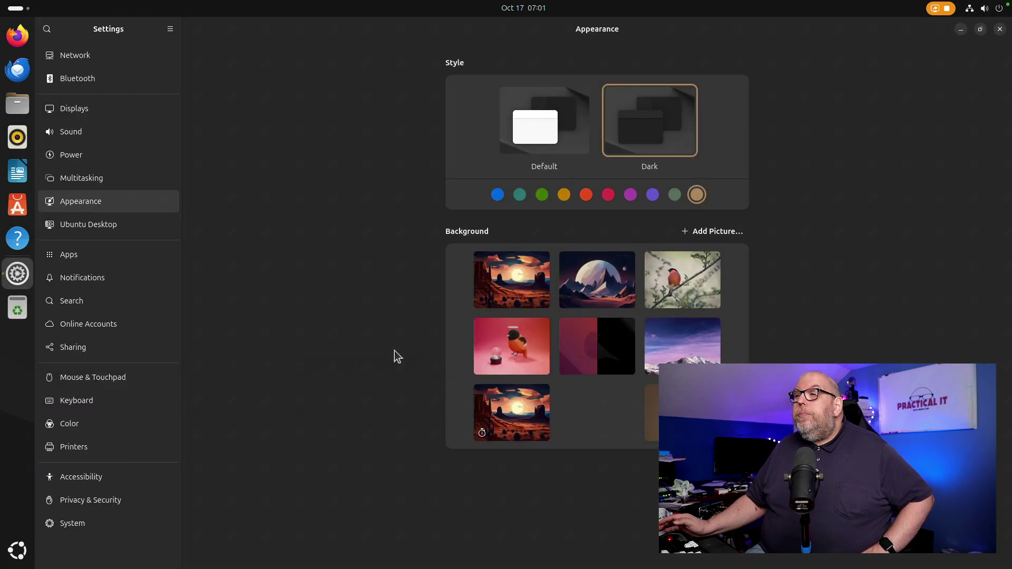
{"action": "scroll", "coordinate": [461, 340], "scroll_direction": "down", "scroll_amount": 1}
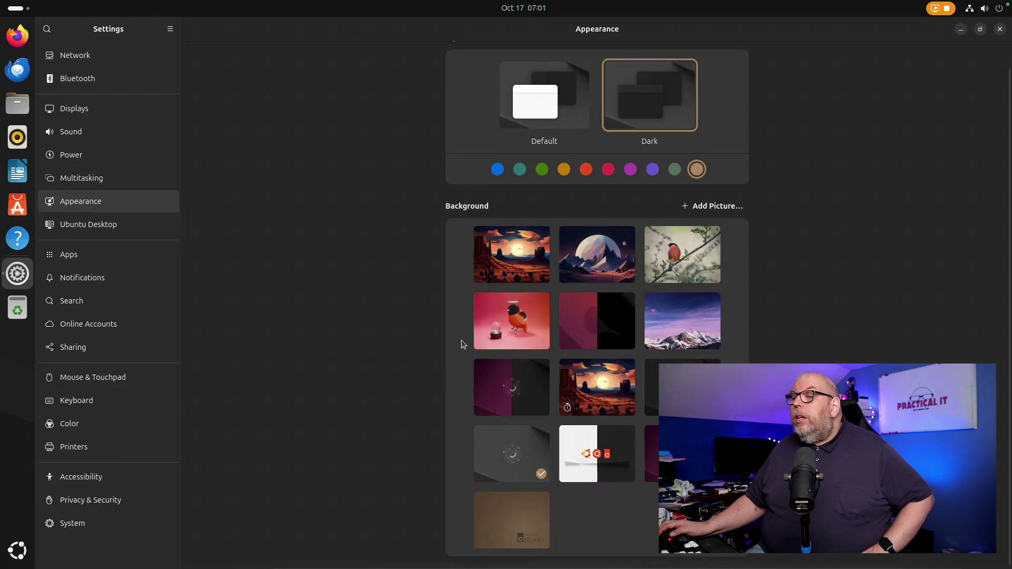
{"action": "left_click", "coordinate": [508, 520]}
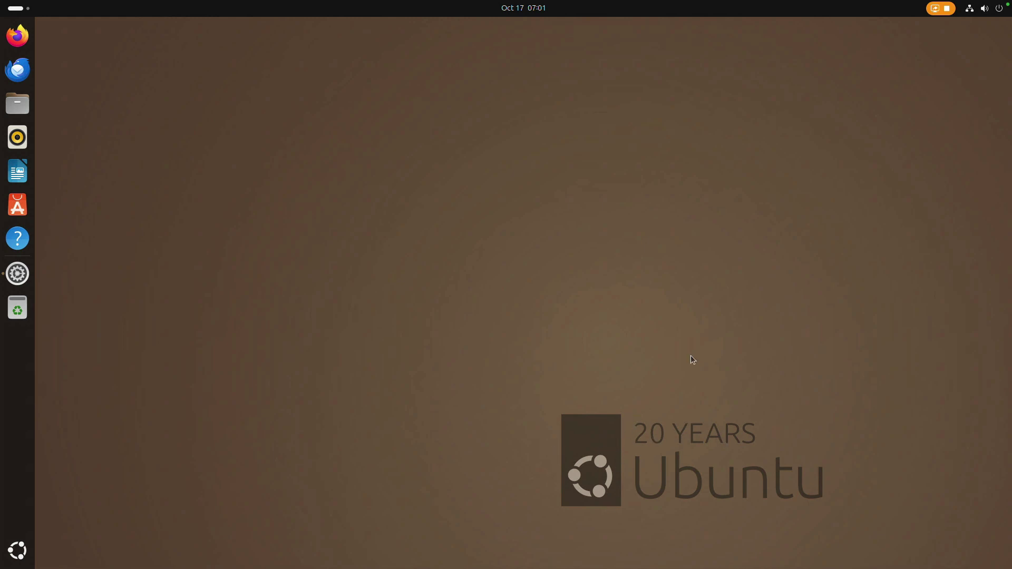
- Switch the background to the three Ubuntu logos wallpaper and minimize Settings
{"action": "right_click", "coordinate": [347, 183]}
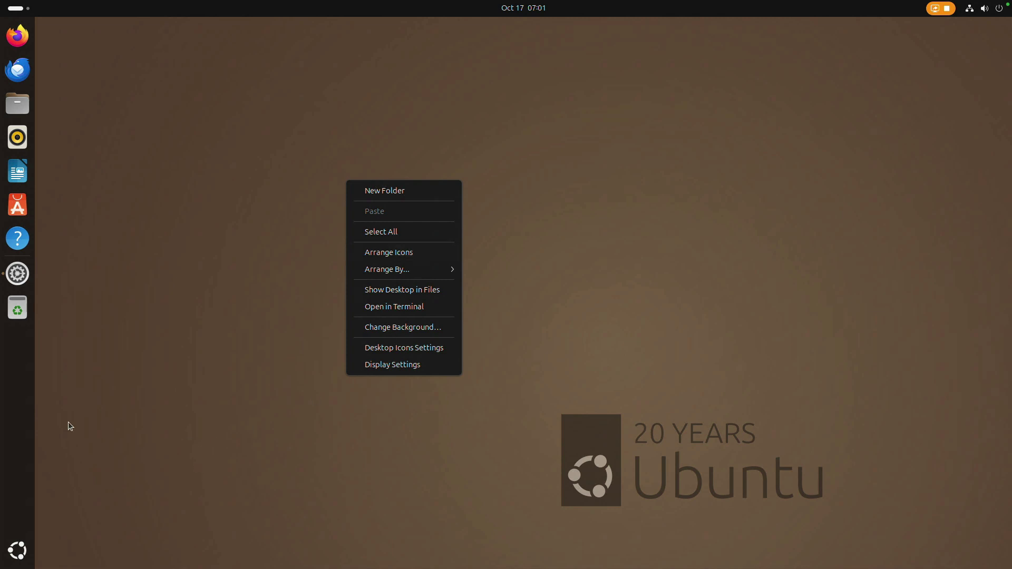
{"action": "left_click", "coordinate": [12, 279]}
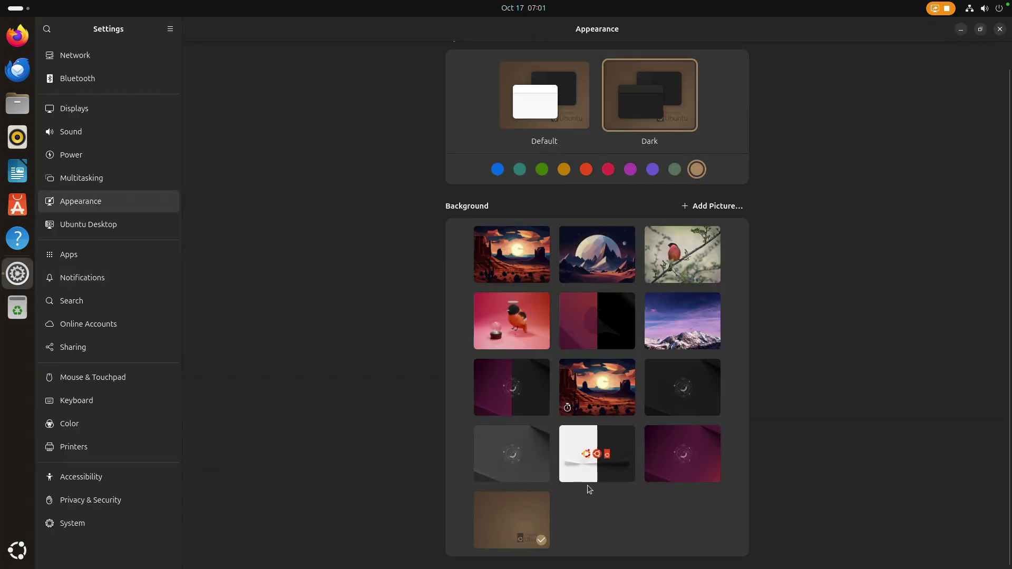
{"action": "left_click", "coordinate": [591, 448]}
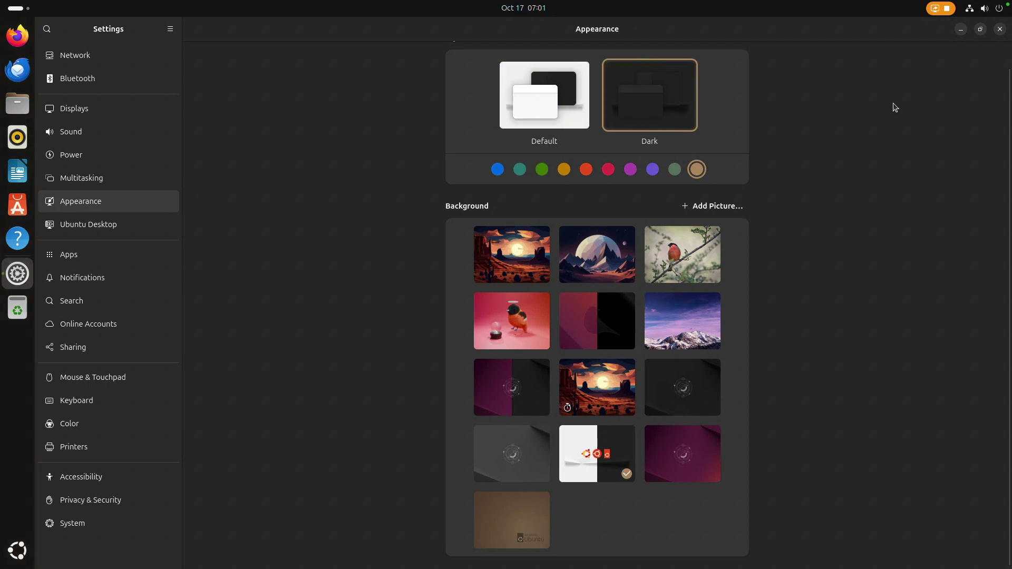
{"action": "left_click", "coordinate": [961, 30]}
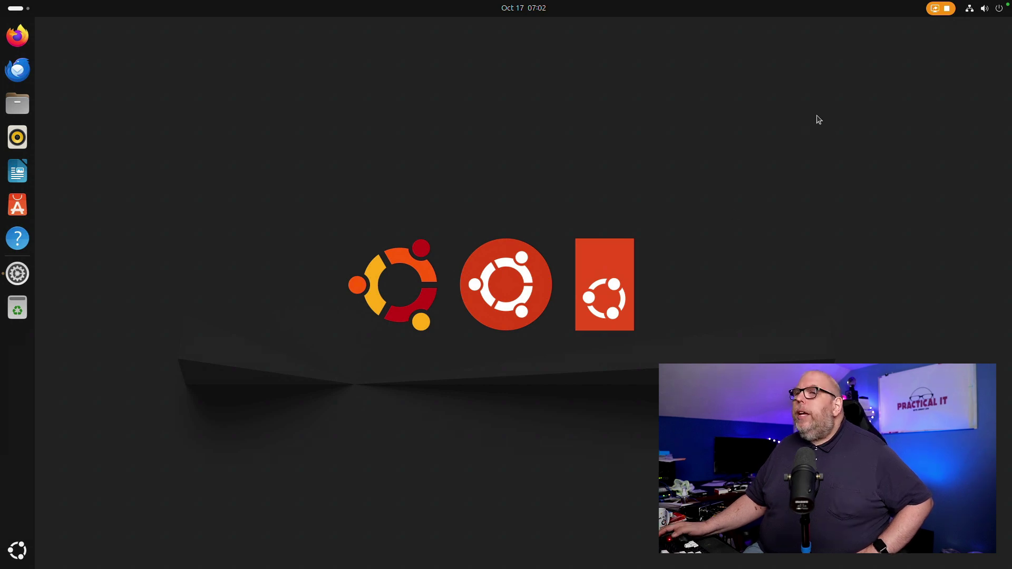
- Choose the light Default style in Appearance instead of dark, then close Settings
{"action": "left_click", "coordinate": [17, 274]}
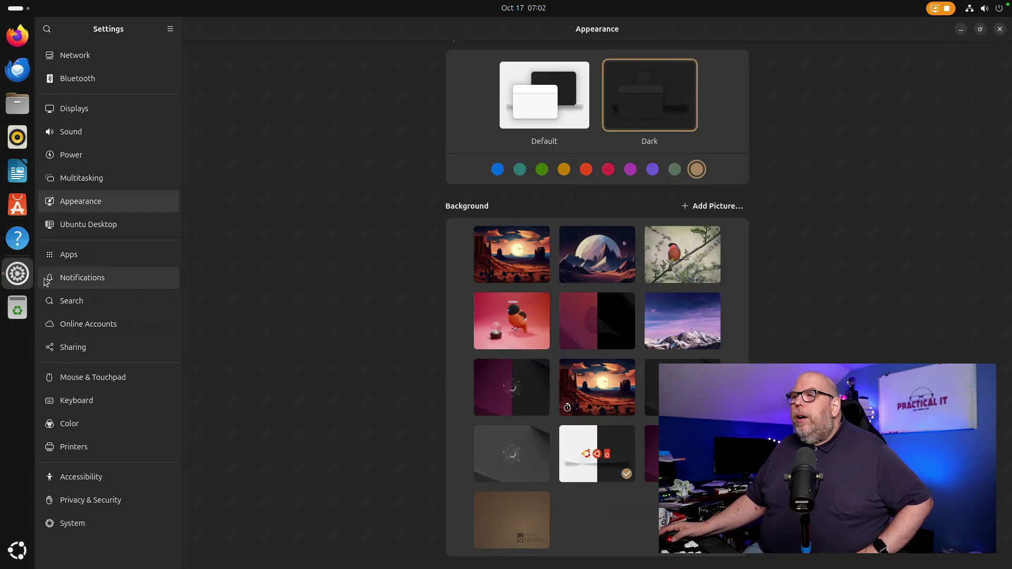
{"action": "scroll", "coordinate": [488, 261], "scroll_direction": "up", "scroll_amount": 1}
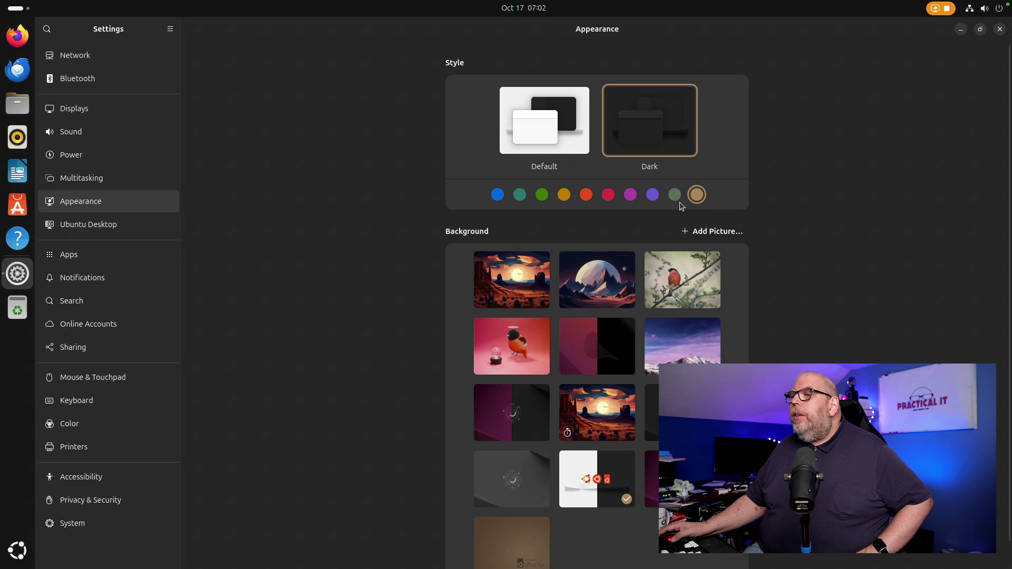
{"action": "left_click", "coordinate": [569, 120]}
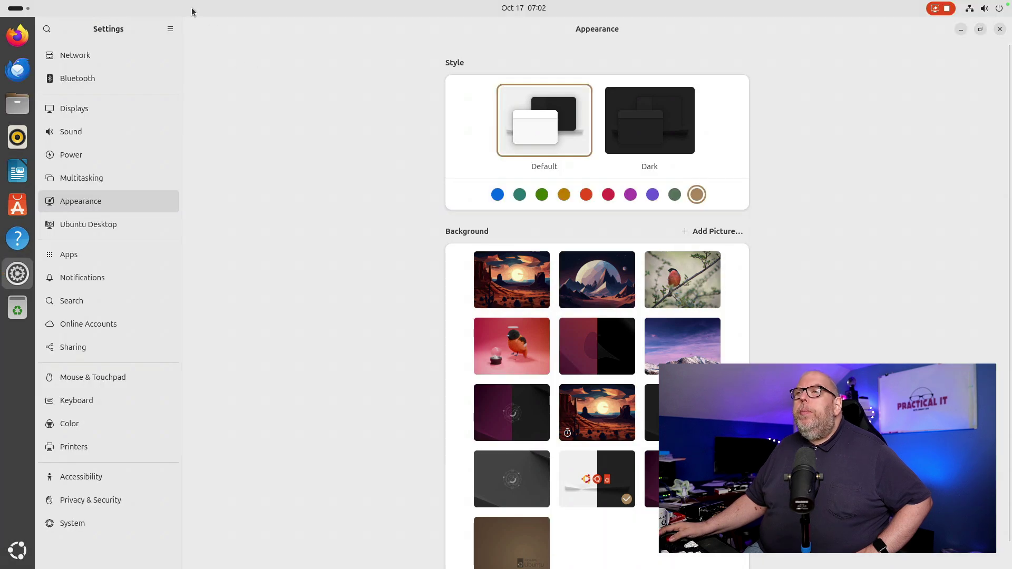
{"action": "left_click", "coordinate": [979, 30]}
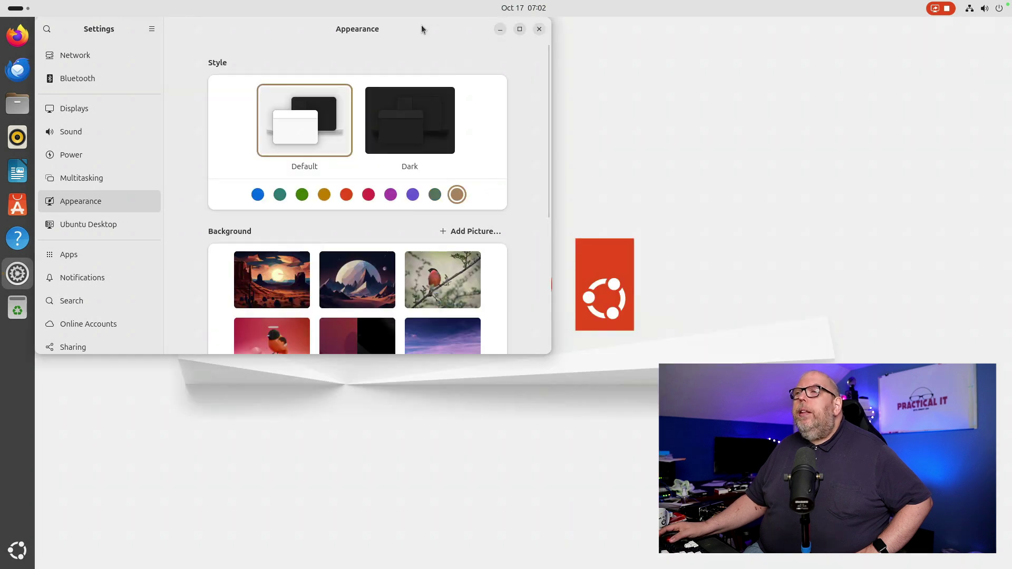
{"action": "left_click_drag", "start_coordinate": [422, 26], "coordinate": [673, 138]}
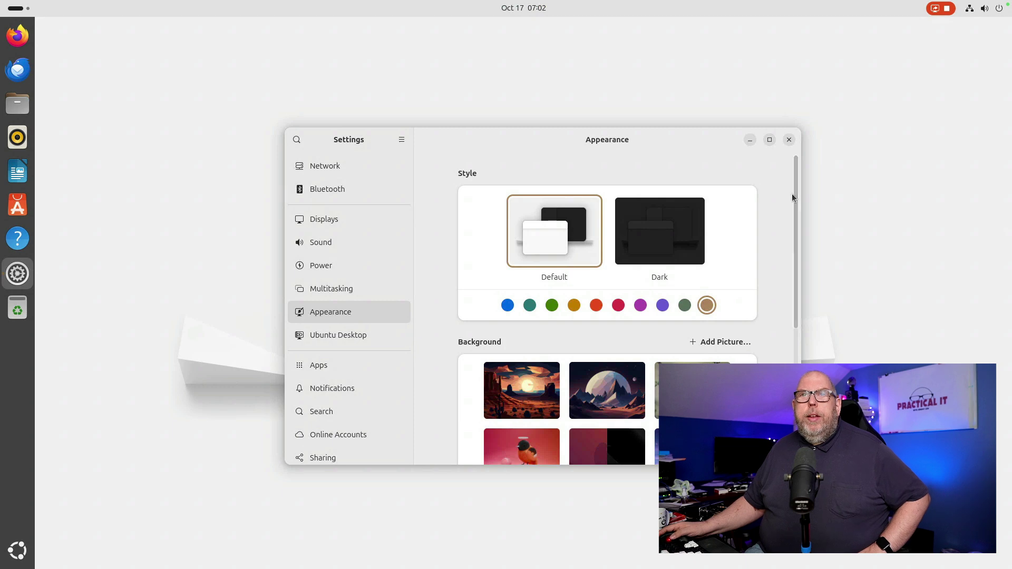
{"action": "left_click", "coordinate": [793, 141]}
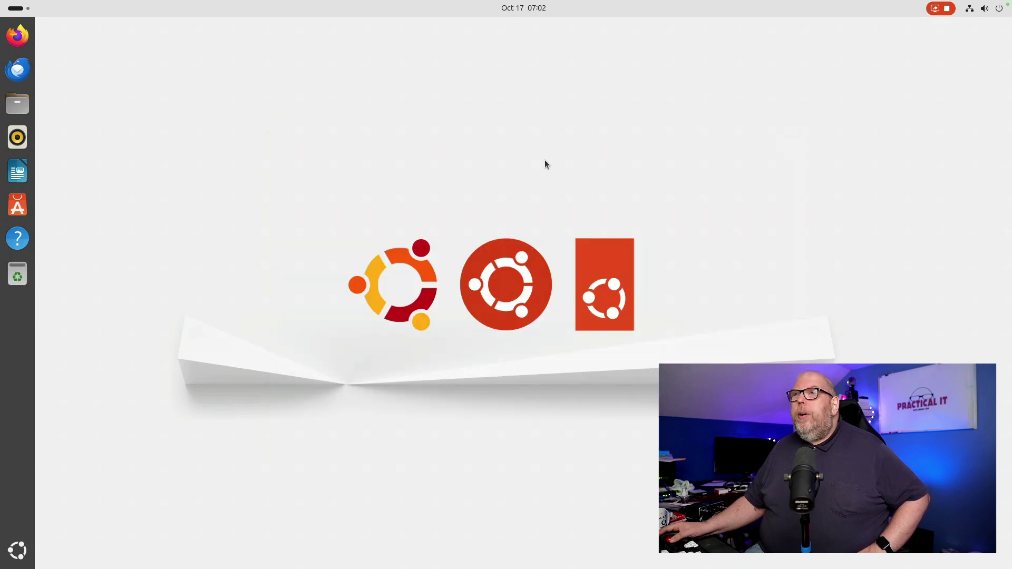
{"action": "key", "text": "super"}
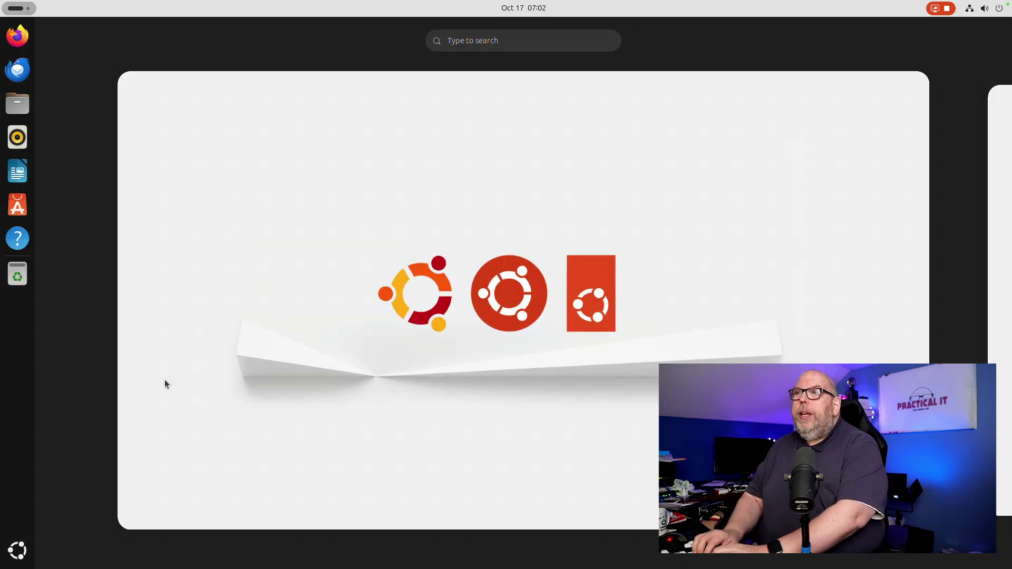
{"action": "type", "text": "sec"}
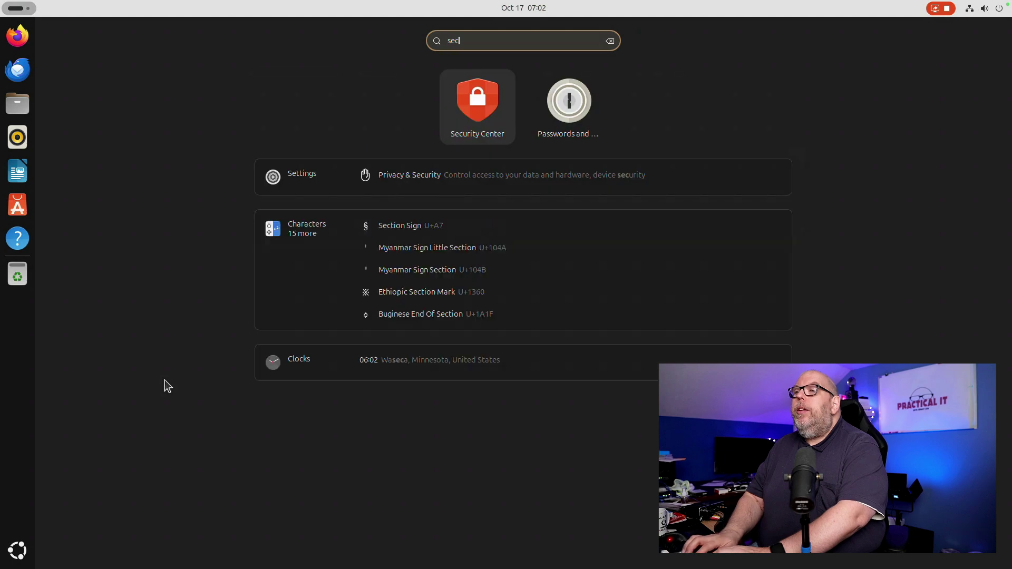
{"action": "left_click", "coordinate": [489, 133]}
{"action": "left_click_drag", "start_coordinate": [309, 68], "coordinate": [469, 119]}
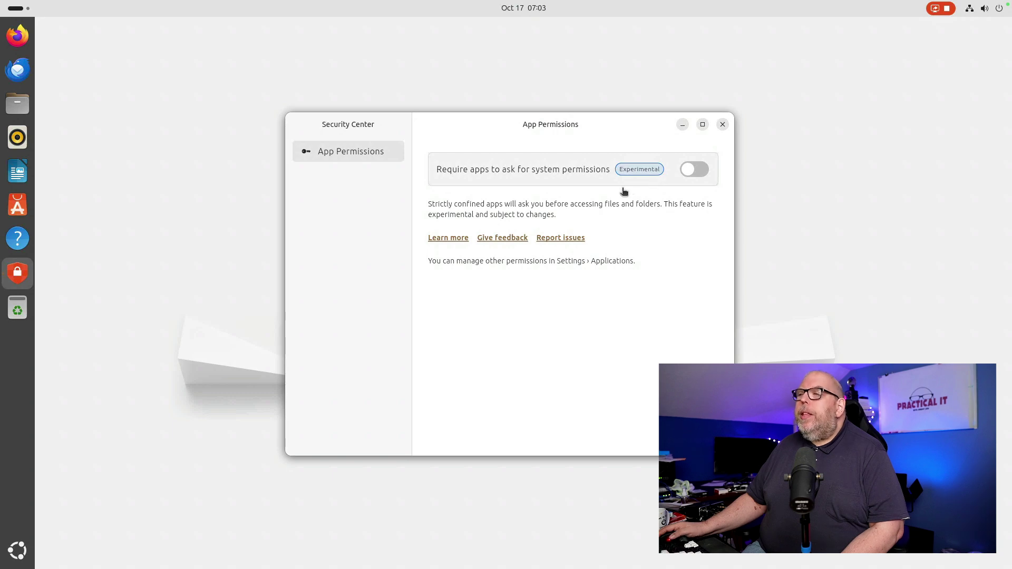
{"action": "left_click", "coordinate": [694, 170]}
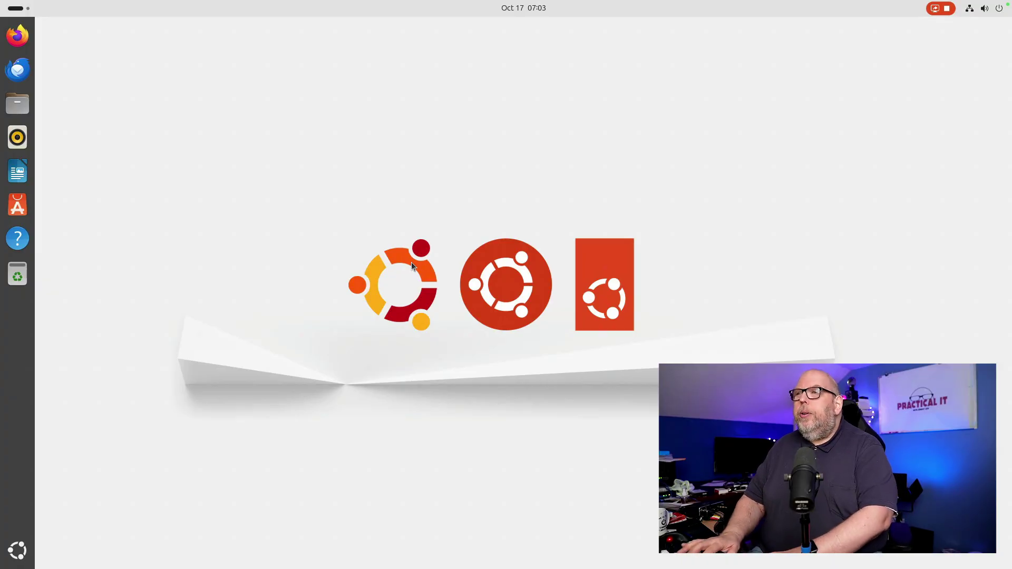
- In a new terminal, check the installed apt version with apt -v
{"action": "key", "text": "ctrl+alt+t"}
{"action": "type", "text": "apt -v"}
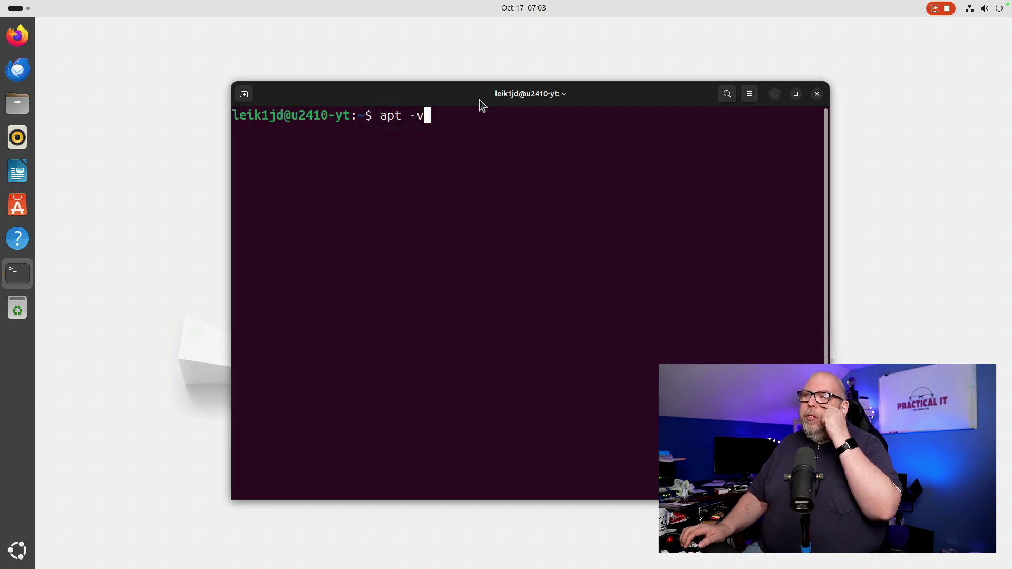
{"action": "key", "text": "Return"}
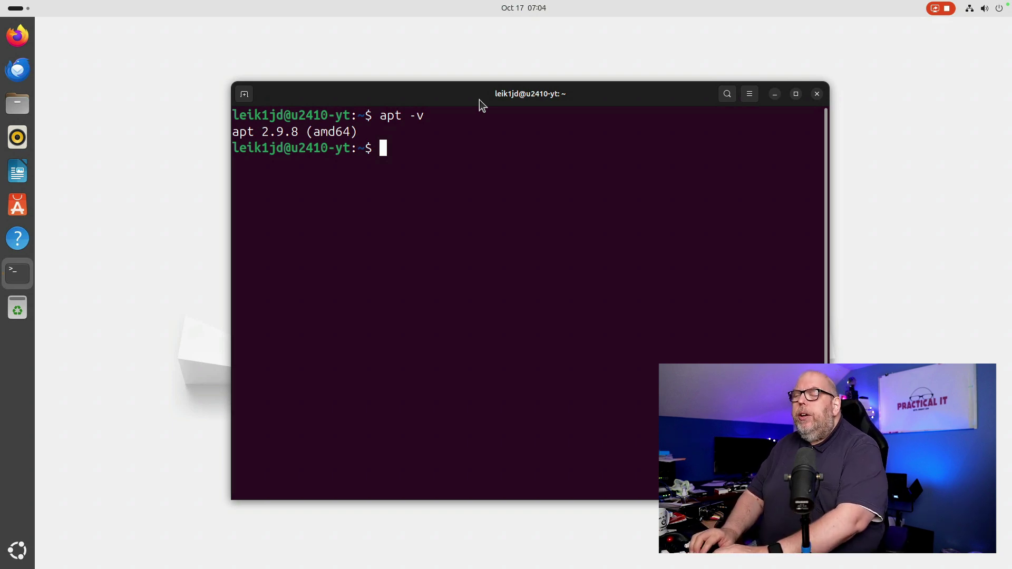
- Clear the screen and refresh the package lists with sudo apt update
{"action": "key", "text": "ctrl+l"}
{"action": "type", "text": "sudo apt update"}
{"action": "key", "text": "Return"}
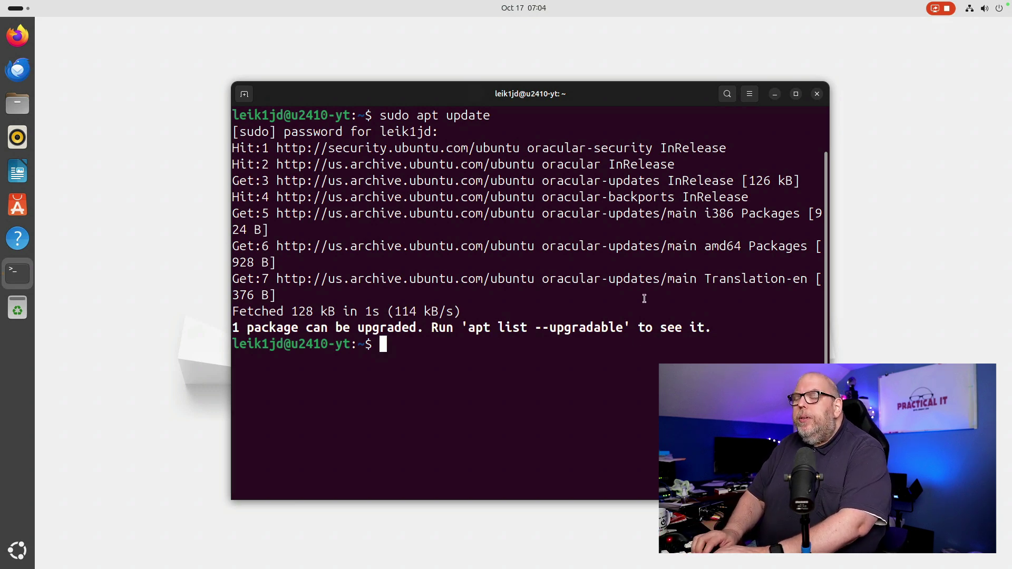
- Run sudo apt upgrade -y and highlight the output showing iproute2 held back by phasing
{"action": "type", "text": "sudo "}
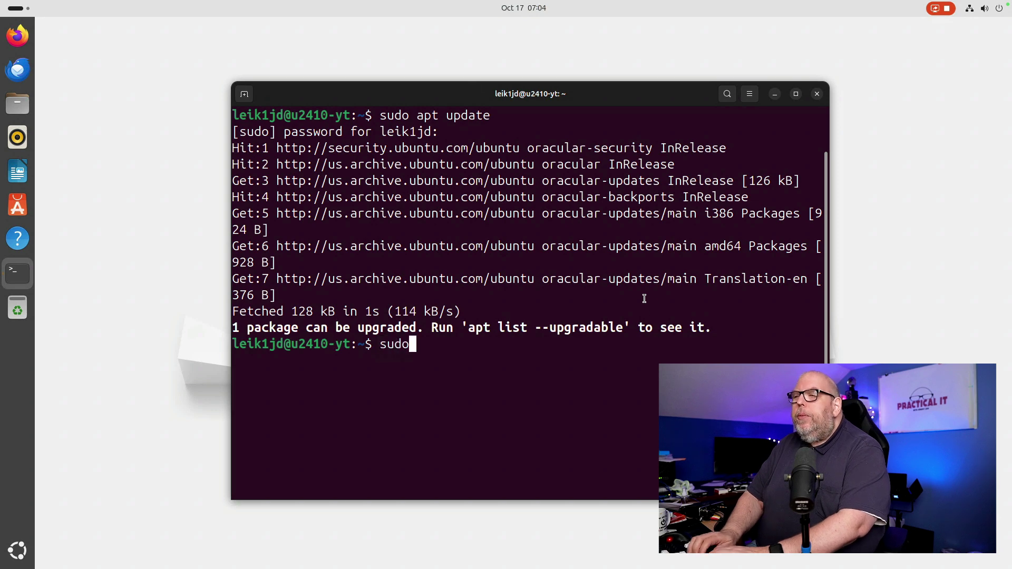
{"action": "type", "text": "apt upgrade -y"}
{"action": "key", "text": "Return"}
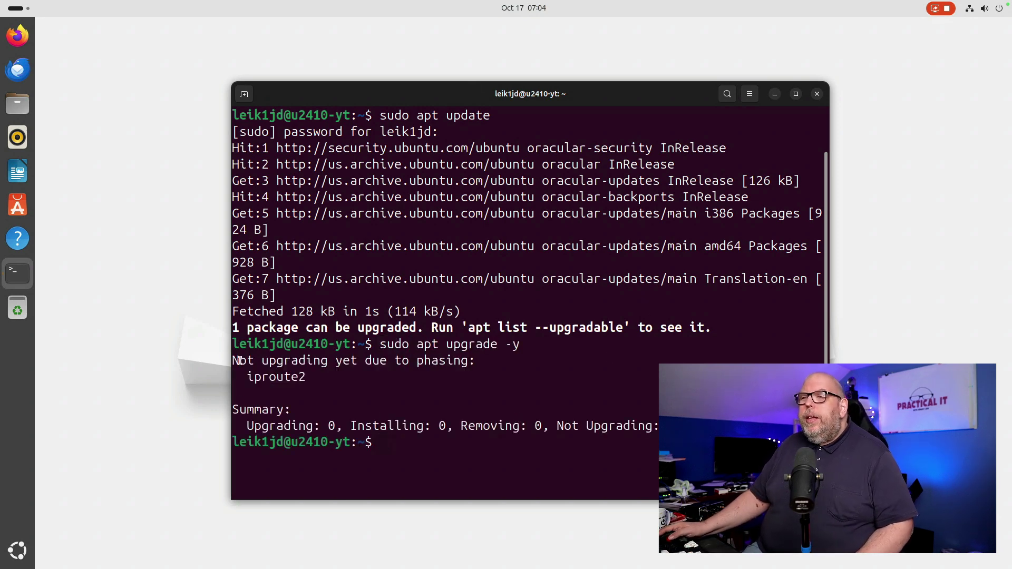
{"action": "left_click_drag", "start_coordinate": [233, 360], "coordinate": [658, 426]}
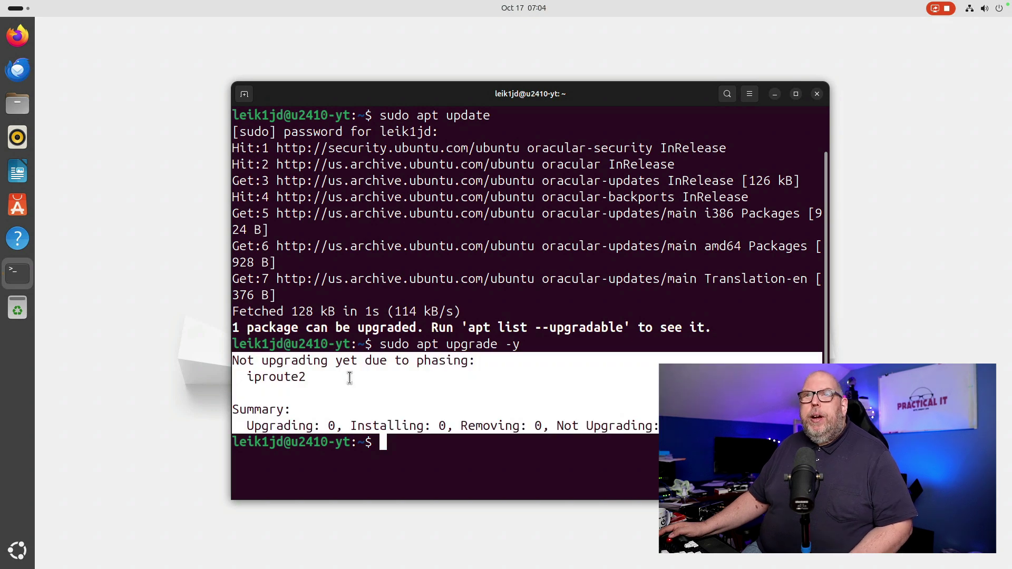